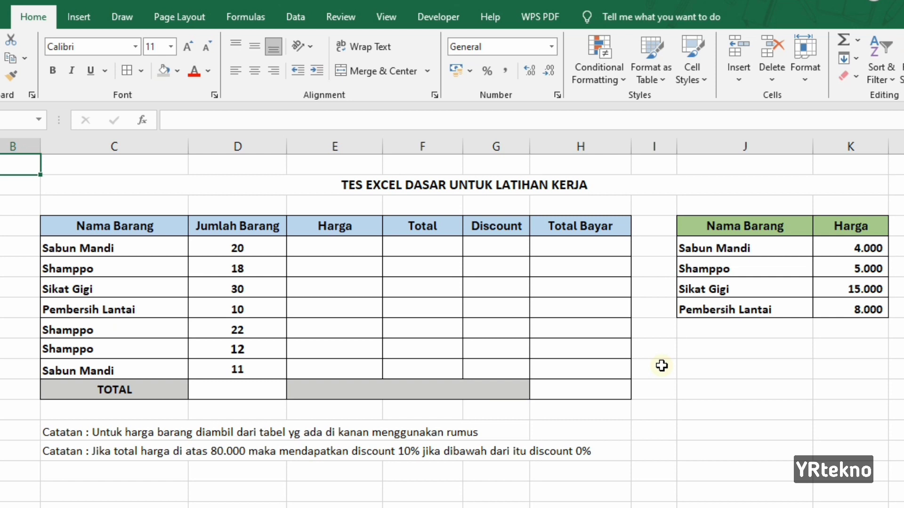
# In the first Harga cell, enter =VLOOKUP(C5;$J$5:$K$8;2;0) to fetch the item's price from the price table
pyautogui.click(349, 243)
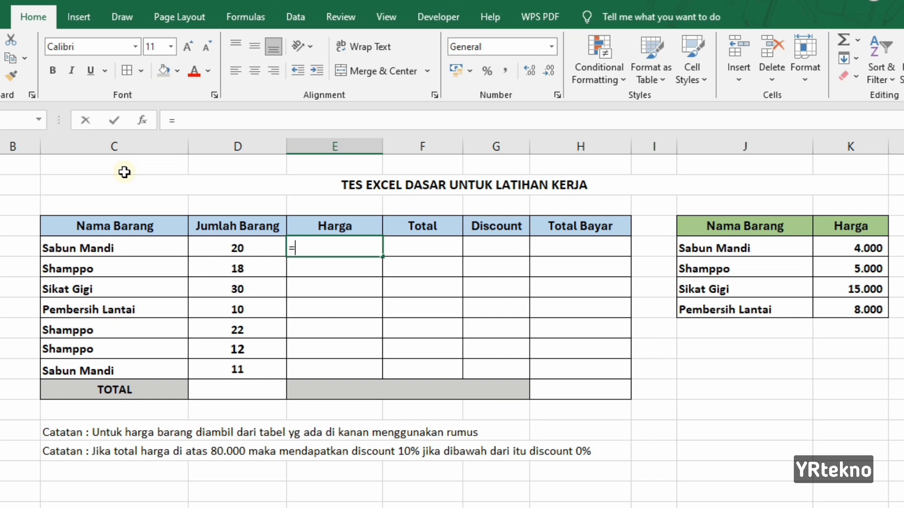
pyautogui.write('V')
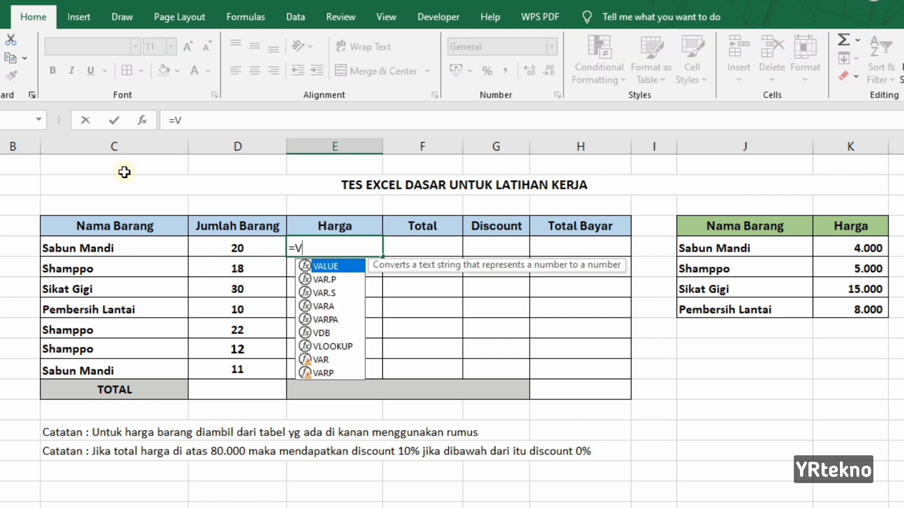
pyautogui.write('LOOKUP')
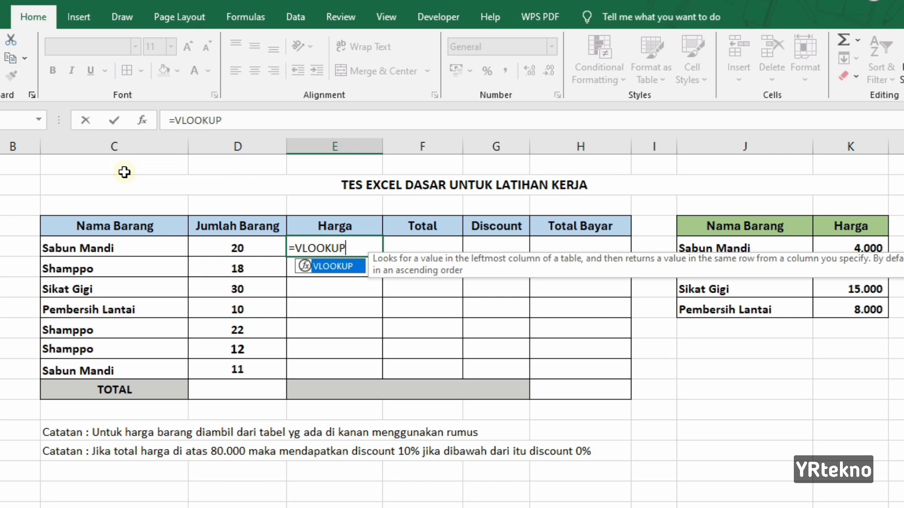
pyautogui.write('(')
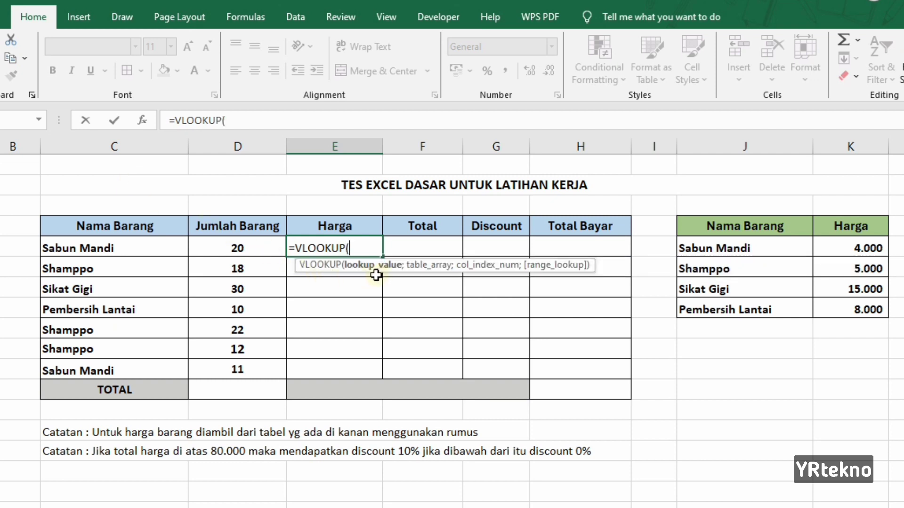
pyautogui.click(116, 250)
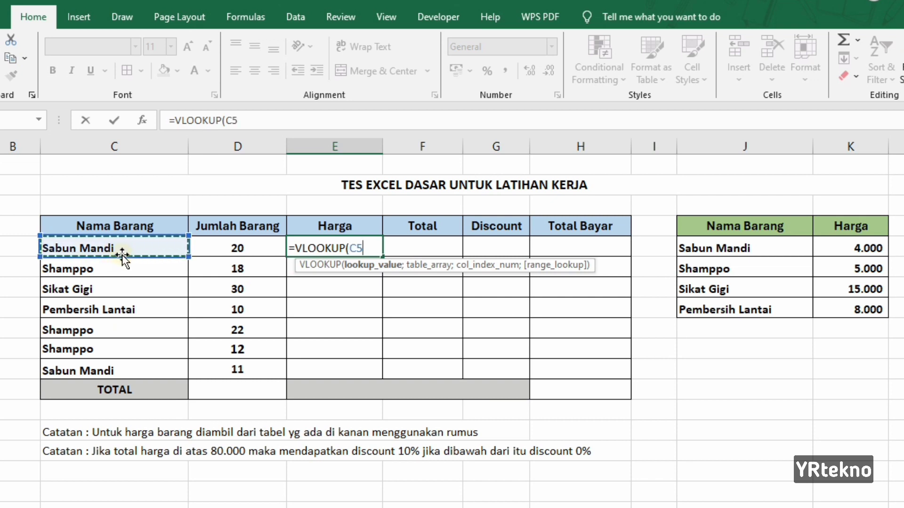
pyautogui.write(';')
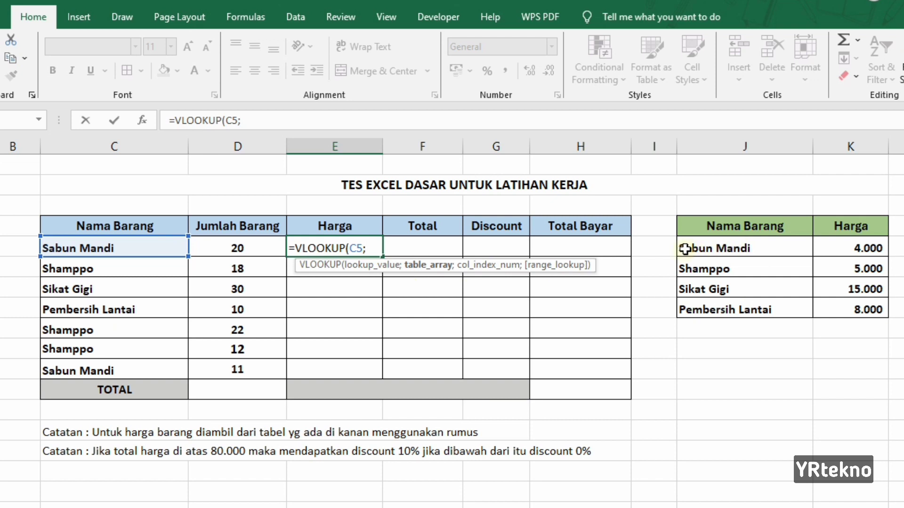
pyautogui.moveTo(695, 249); pyautogui.dragTo(842, 309)
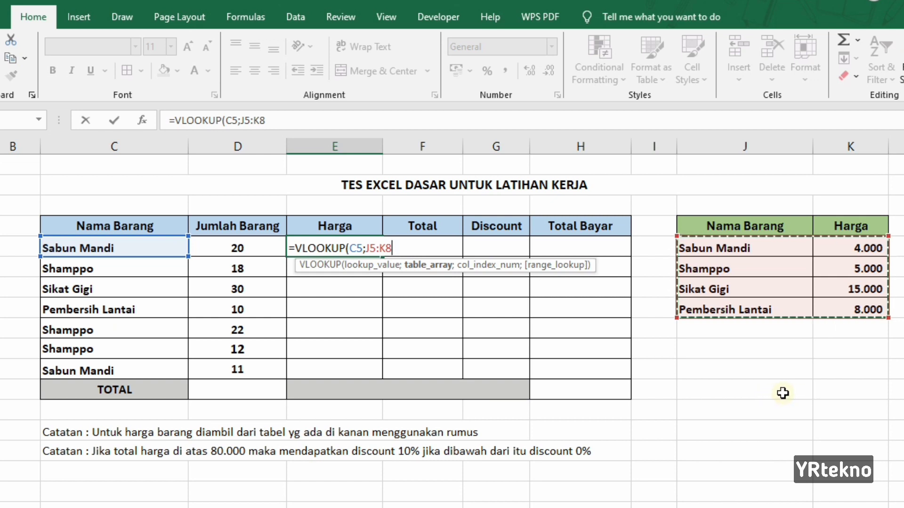
pyautogui.press('F4')
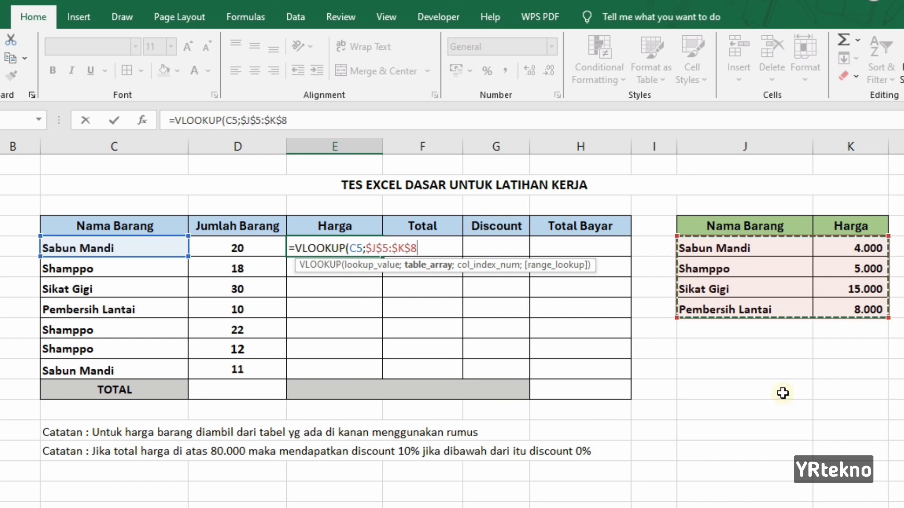
pyautogui.write(';2')
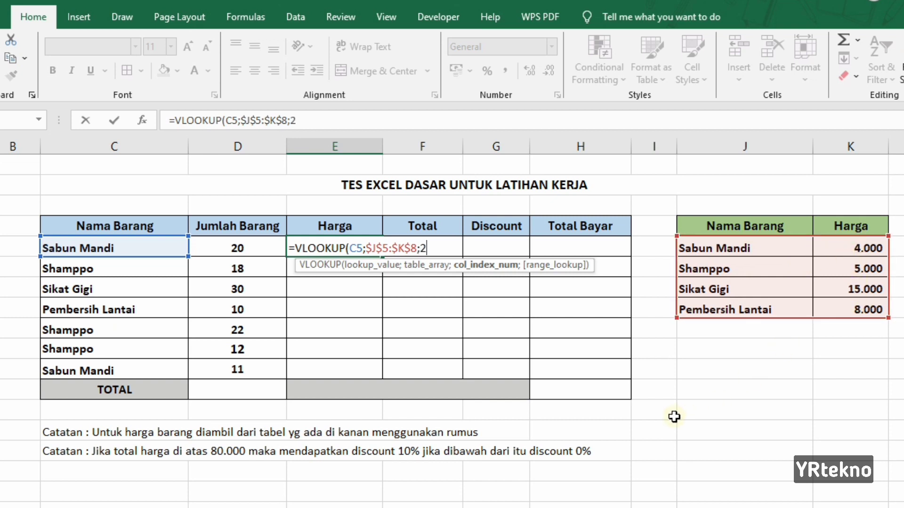
pyautogui.write(';')
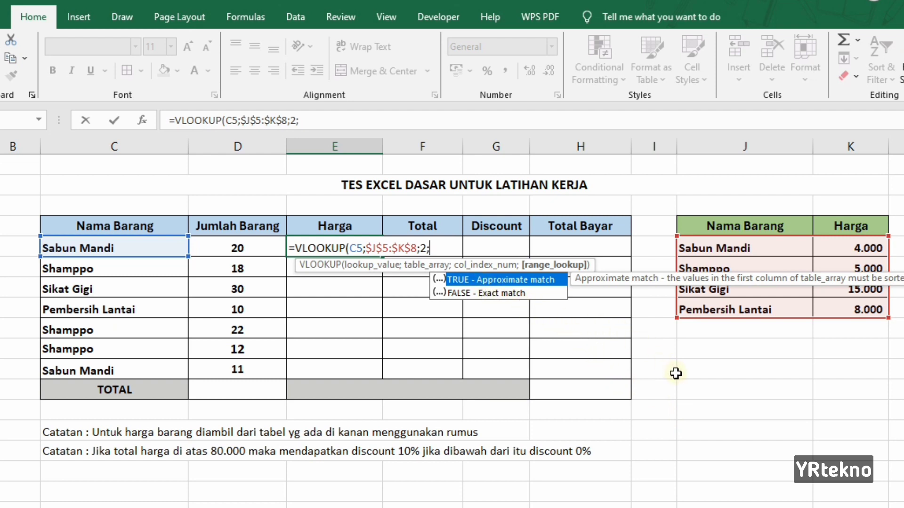
pyautogui.write('0')
pyautogui.write(')')
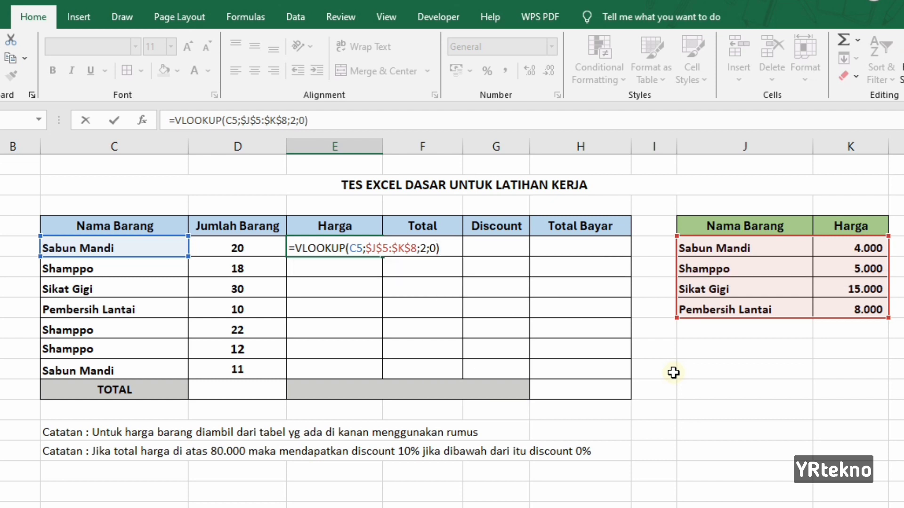
pyautogui.press('Return')
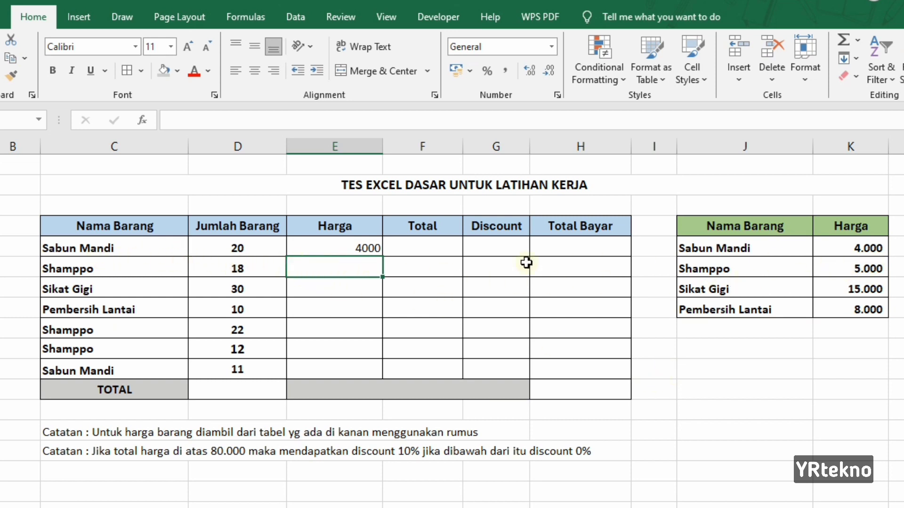
# Fill the Harga lookup formula down through the last item row and check a copied cell's formula
pyautogui.click(376, 250)
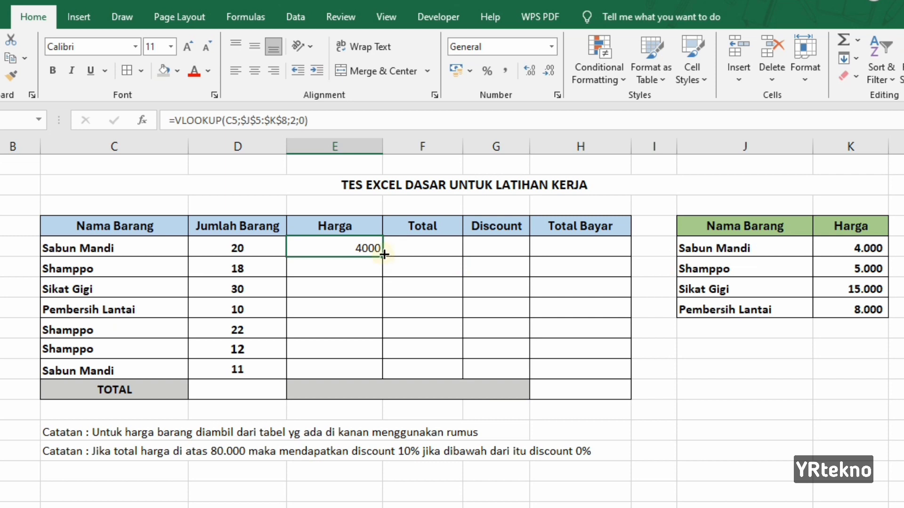
pyautogui.moveTo(384, 254); pyautogui.dragTo(384, 374)
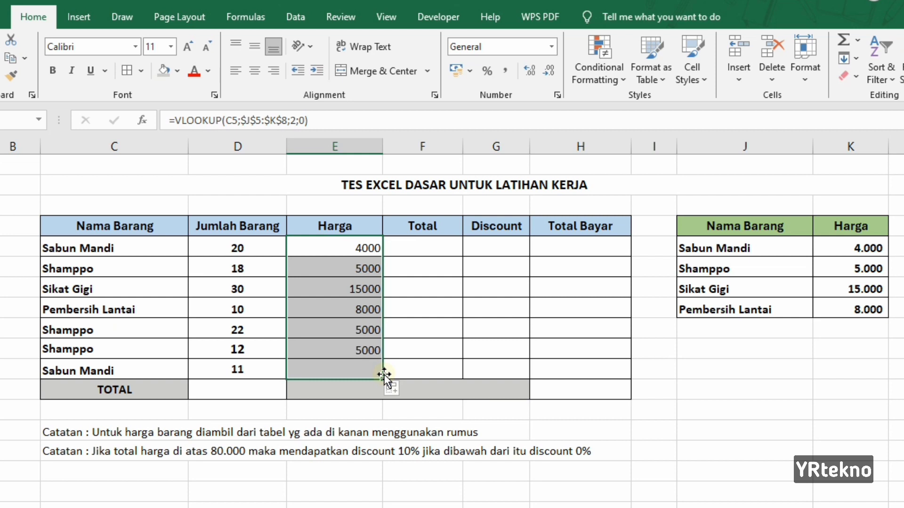
pyautogui.click(495, 335)
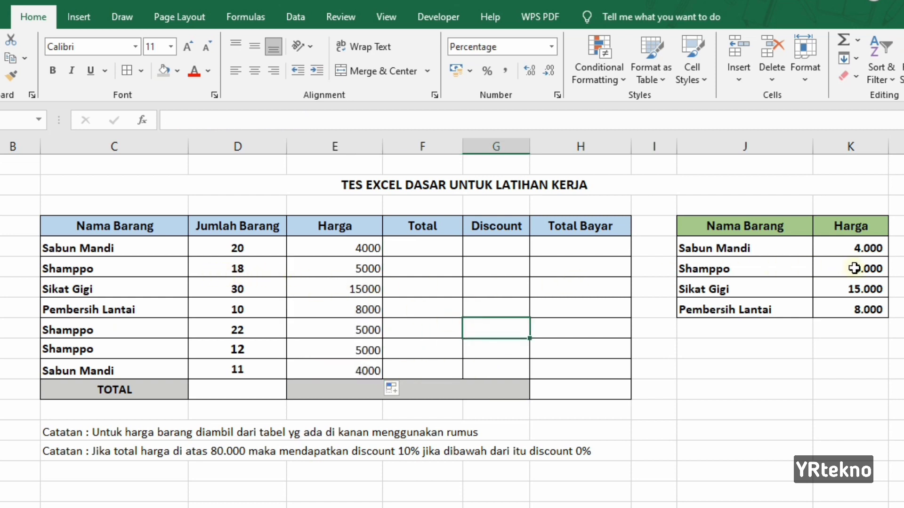
pyautogui.click(372, 289)
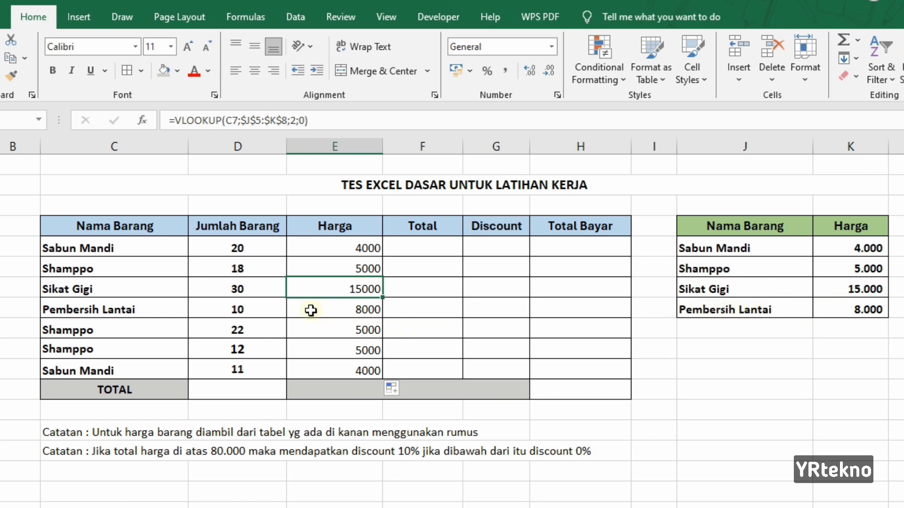
# Apply comma-style number format and bold to the Harga values E5:E11
pyautogui.click(348, 246)
pyautogui.moveTo(358, 271); pyautogui.dragTo(372, 369)
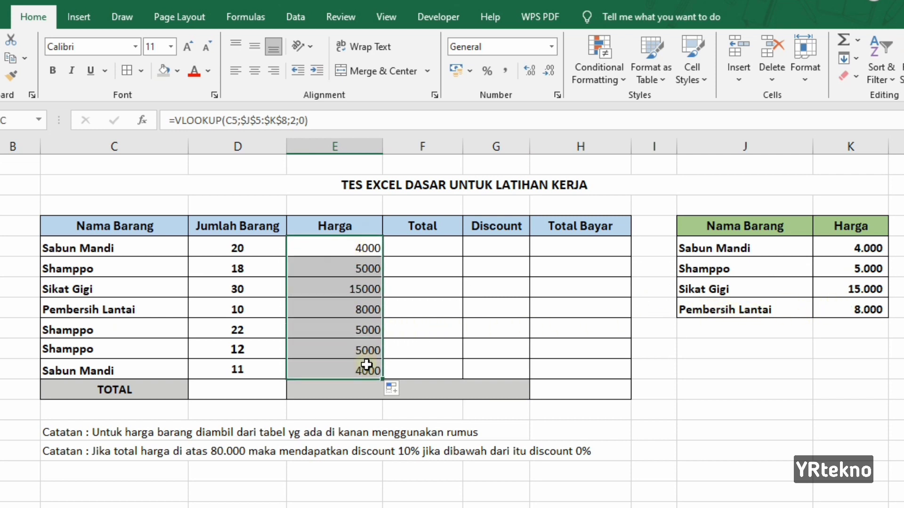
pyautogui.click(506, 72)
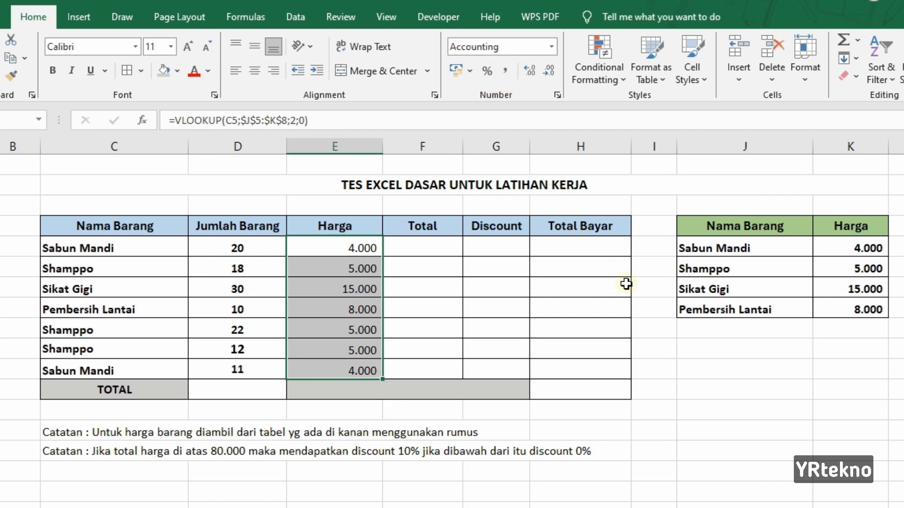
pyautogui.click(52, 71)
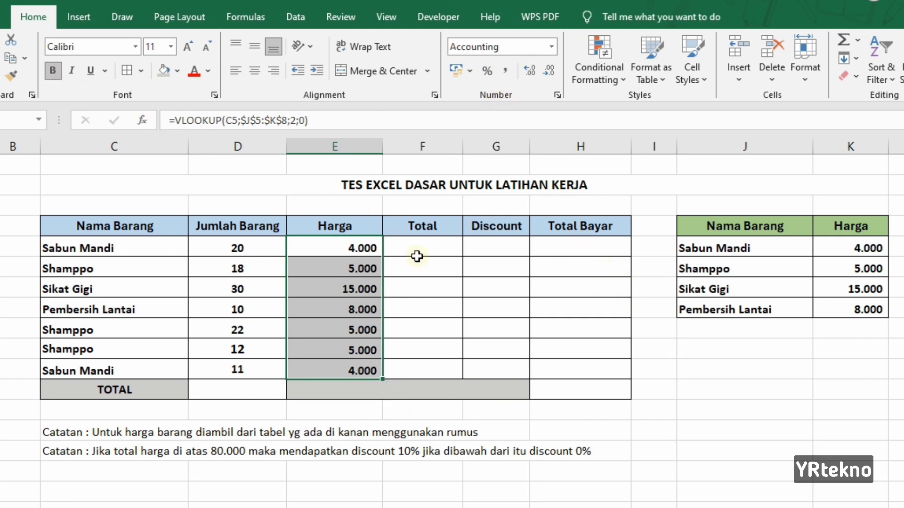
pyautogui.click(748, 411)
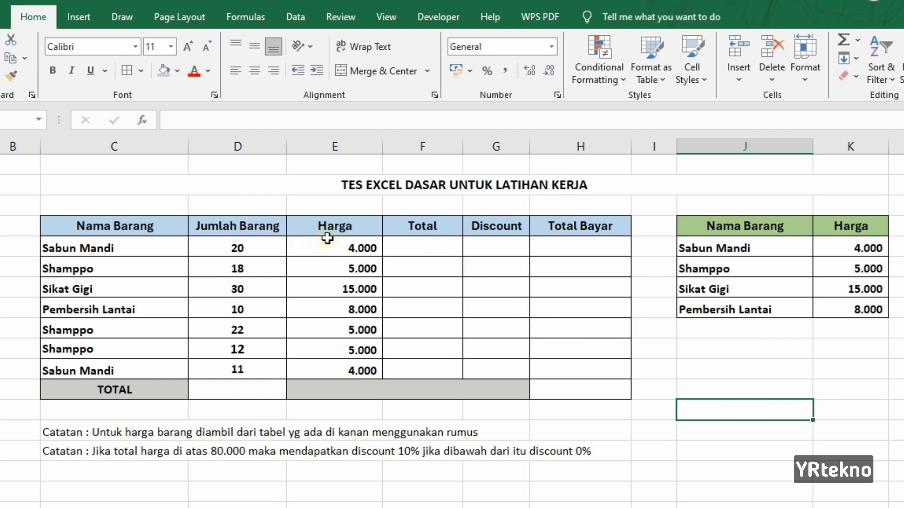
# In the first Total cell, enter a formula multiplying Jumlah Barang by Harga (=D5*E5)
pyautogui.click(408, 243)
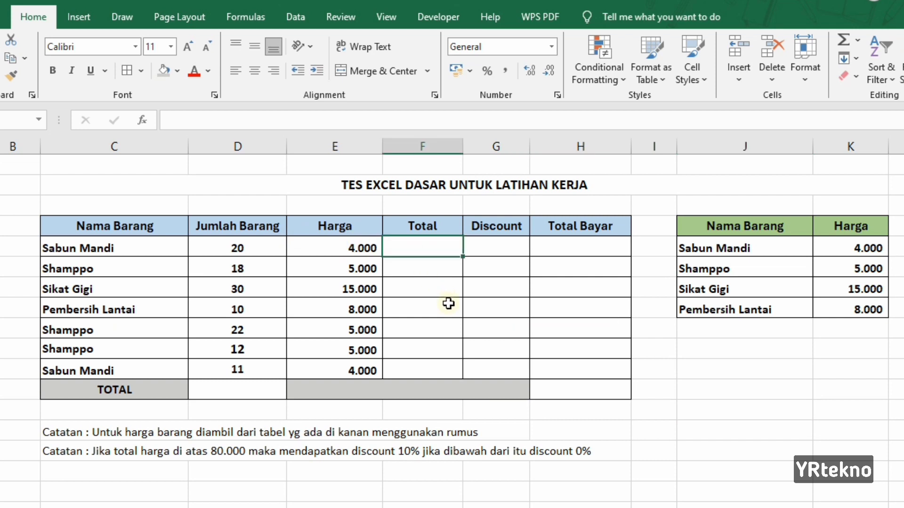
pyautogui.write('=')
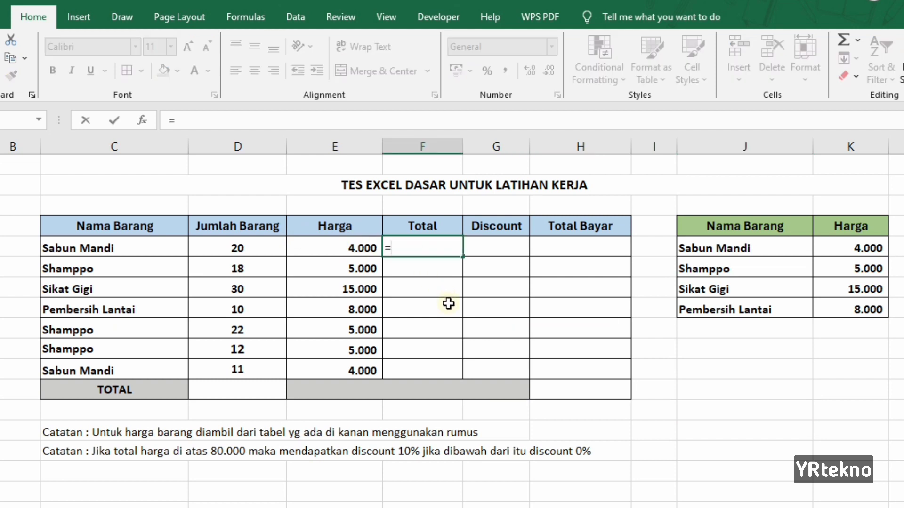
pyautogui.click(264, 245)
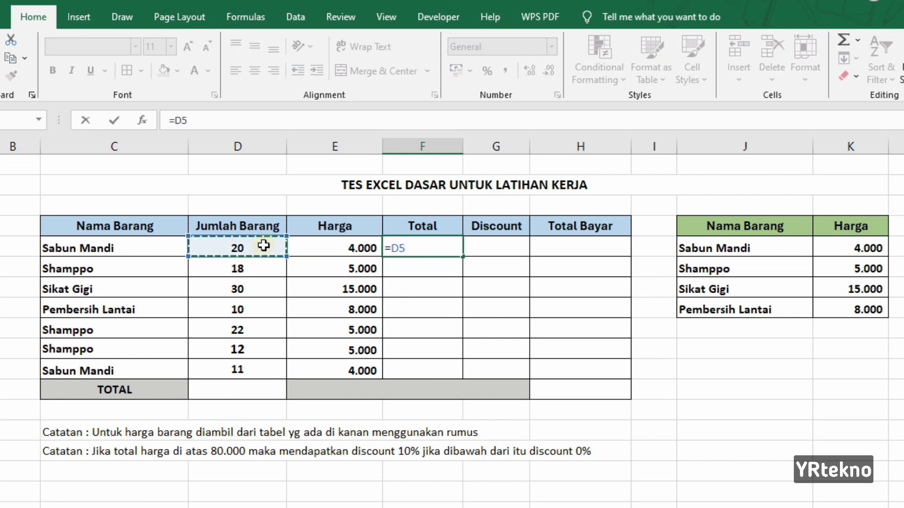
pyautogui.write('*')
pyautogui.click(318, 250)
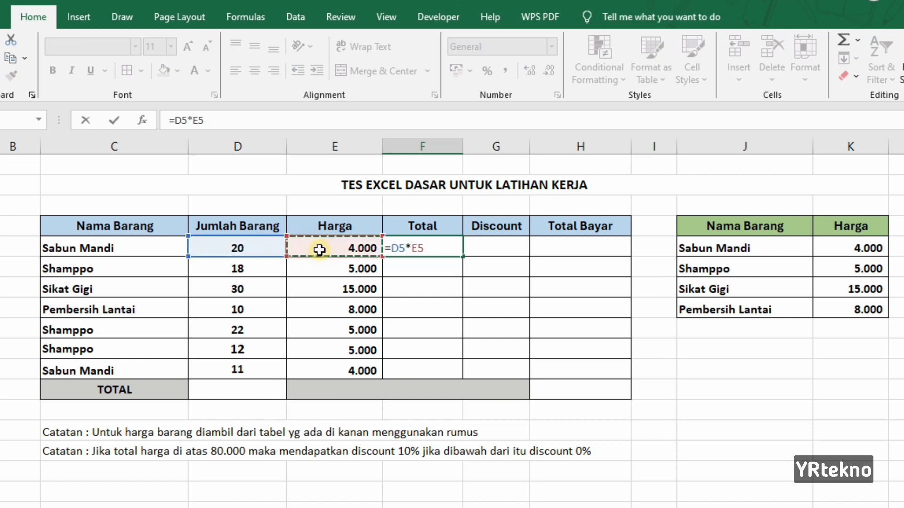
pyautogui.press('Return')
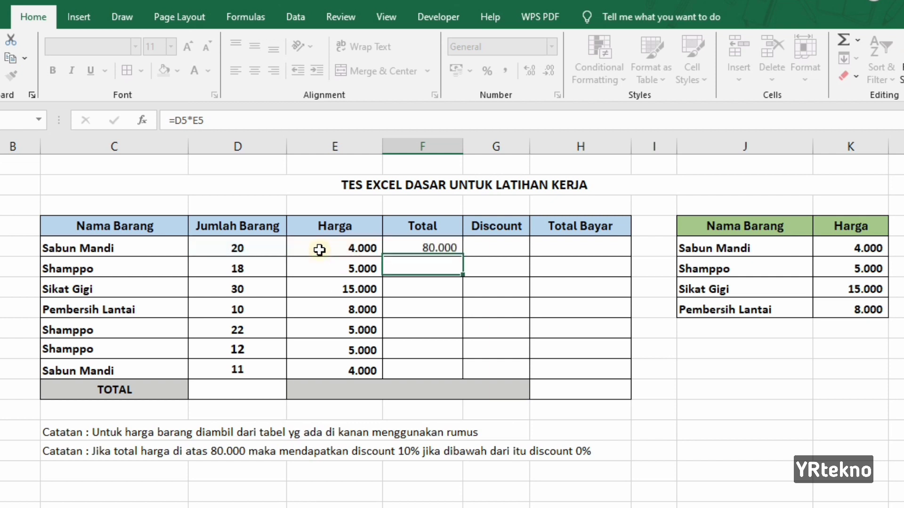
# Fill the Total formula down through row 11 and make the Total values bold
pyautogui.click(452, 247)
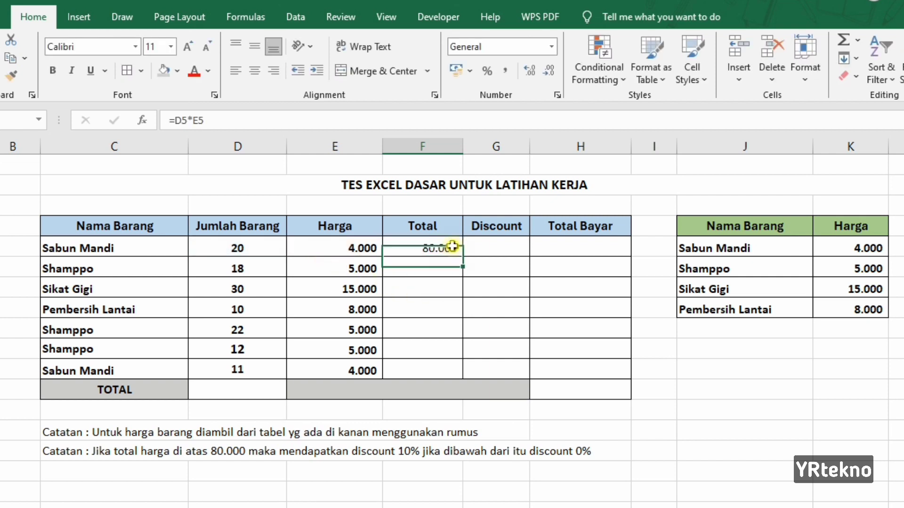
pyautogui.moveTo(463, 258); pyautogui.dragTo(461, 376)
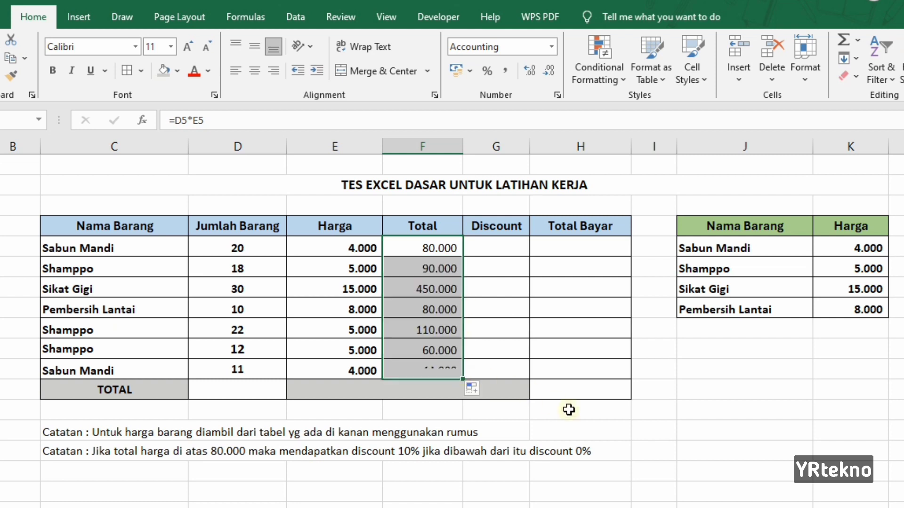
pyautogui.click(52, 70)
# In the first Discount cell, enter an IF formula returning "10%" when Total exceeds 80000, otherwise "0%"
pyautogui.click(556, 253)
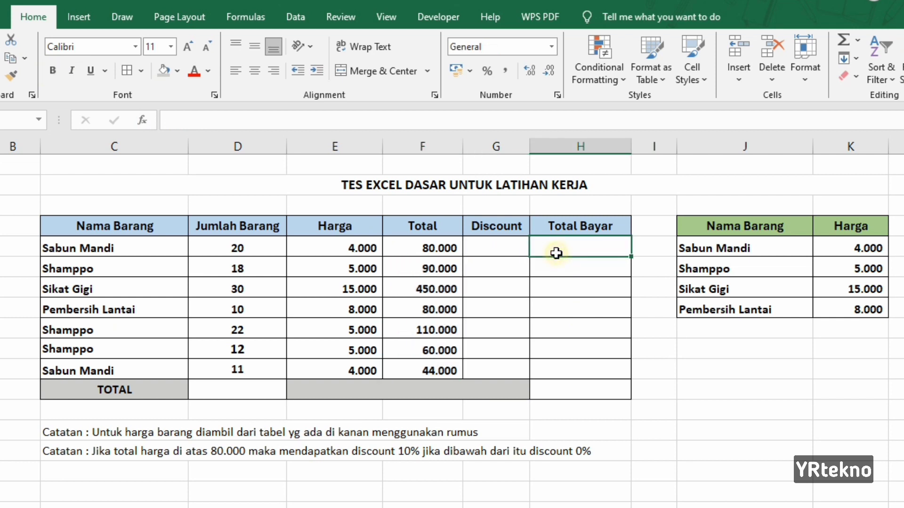
pyautogui.click(506, 249)
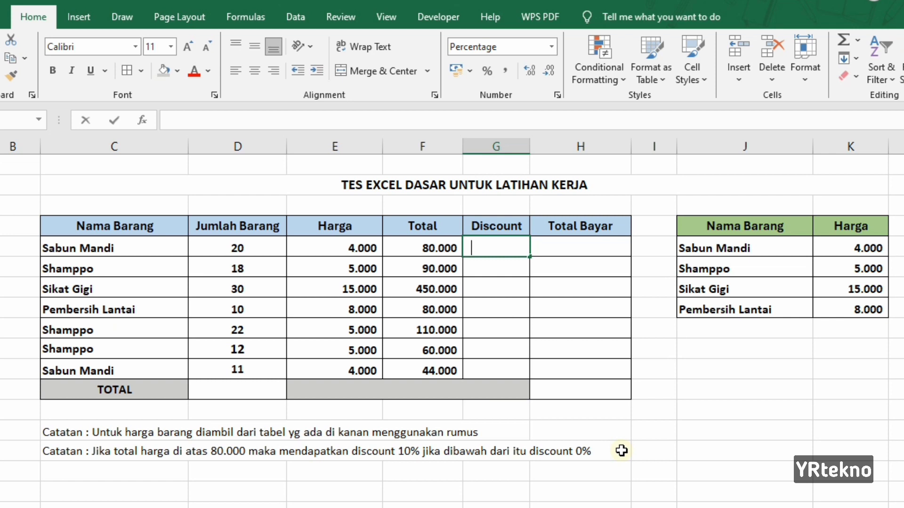
pyautogui.write('=IF')
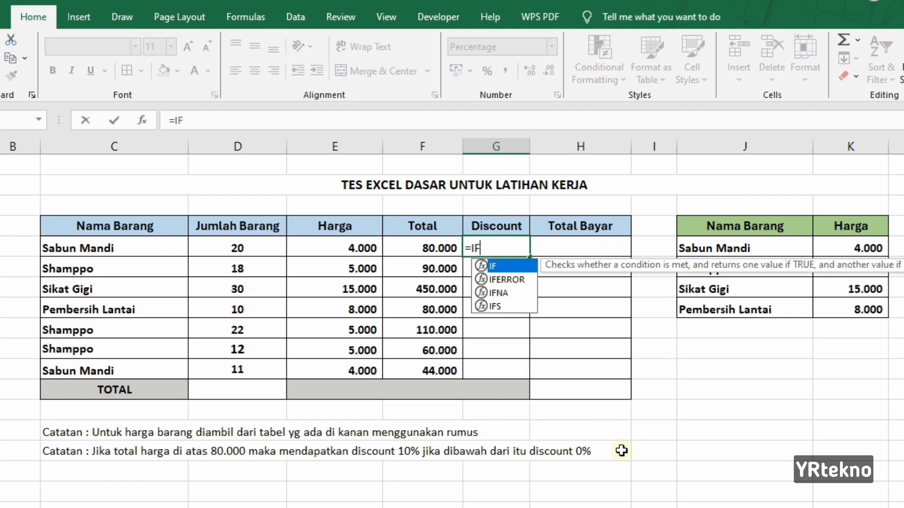
pyautogui.write('(')
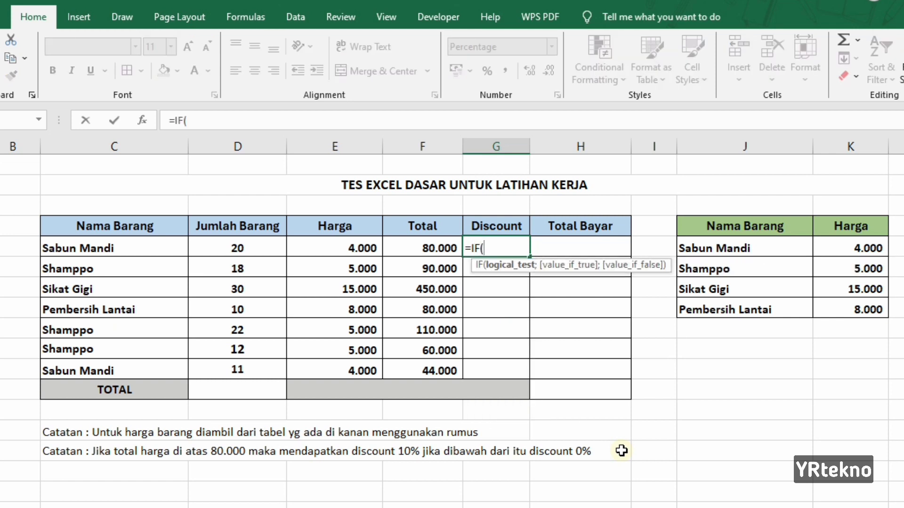
pyautogui.click(436, 247)
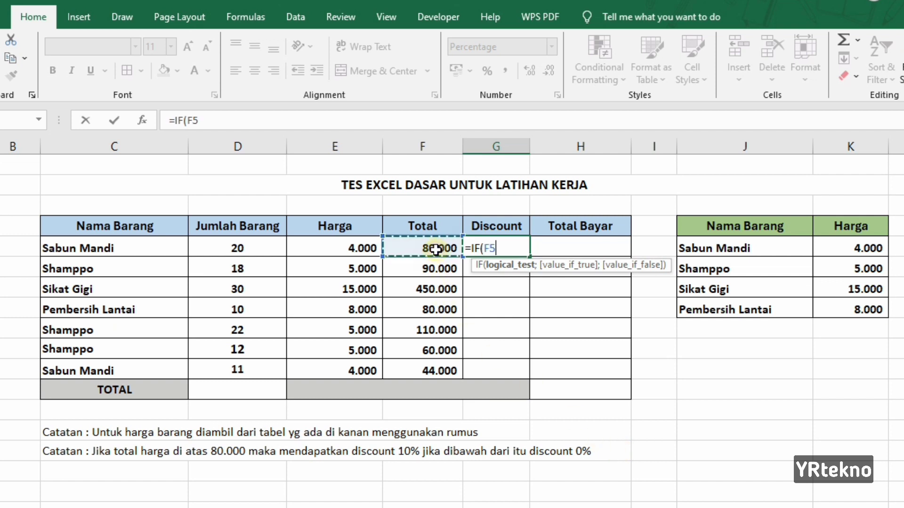
pyautogui.write('>80')
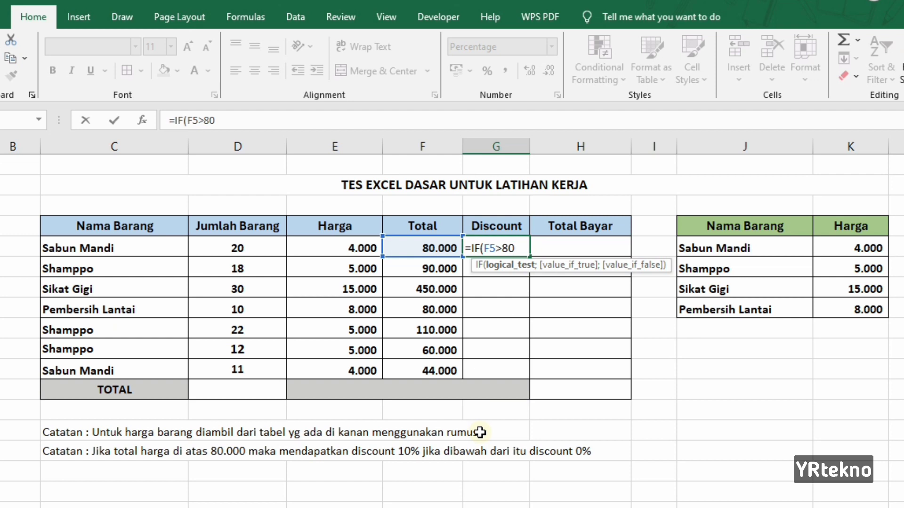
pyautogui.write('000;"10%')
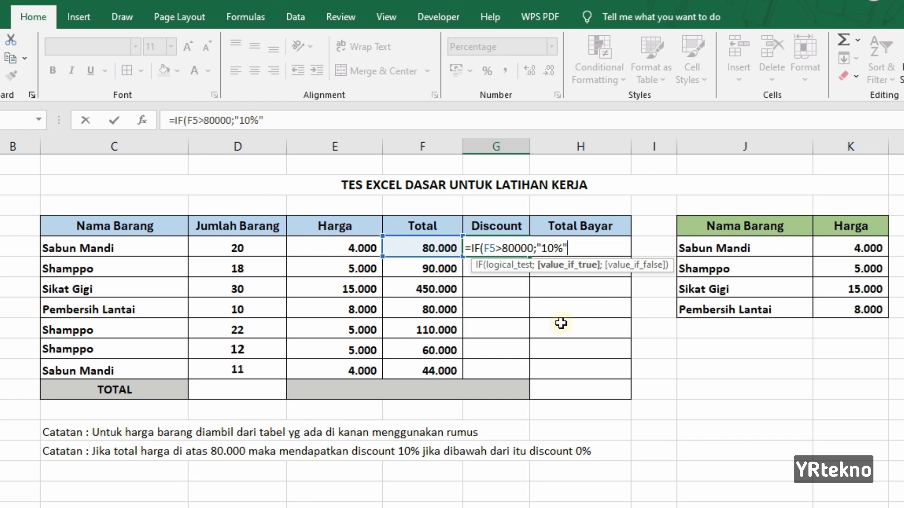
pyautogui.write(';')
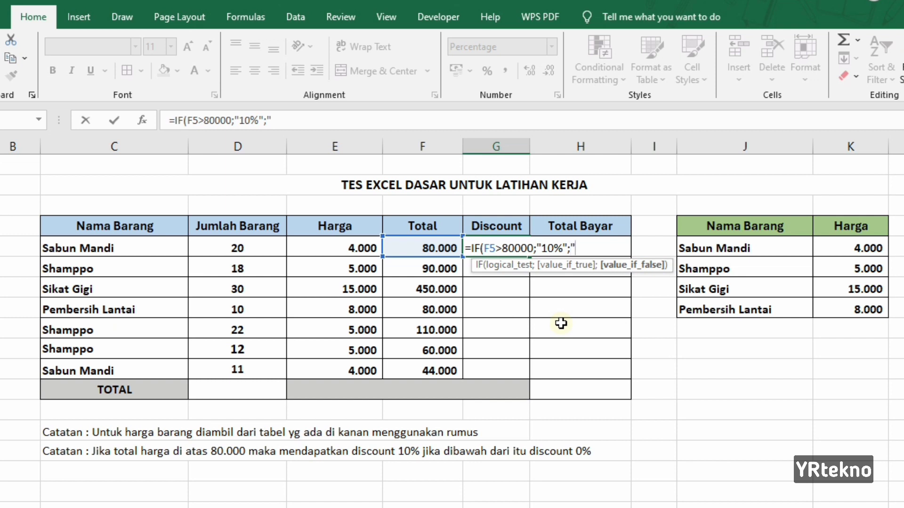
pyautogui.write('%')
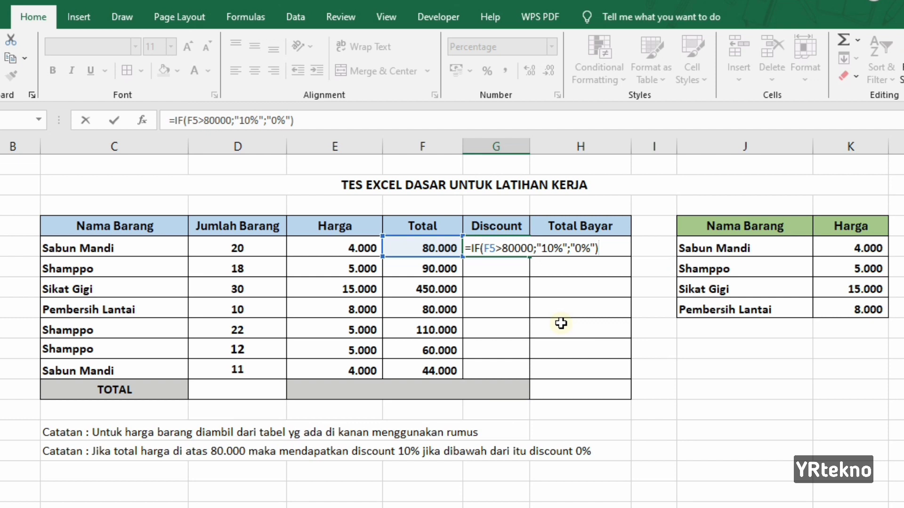
pyautogui.press('Return')
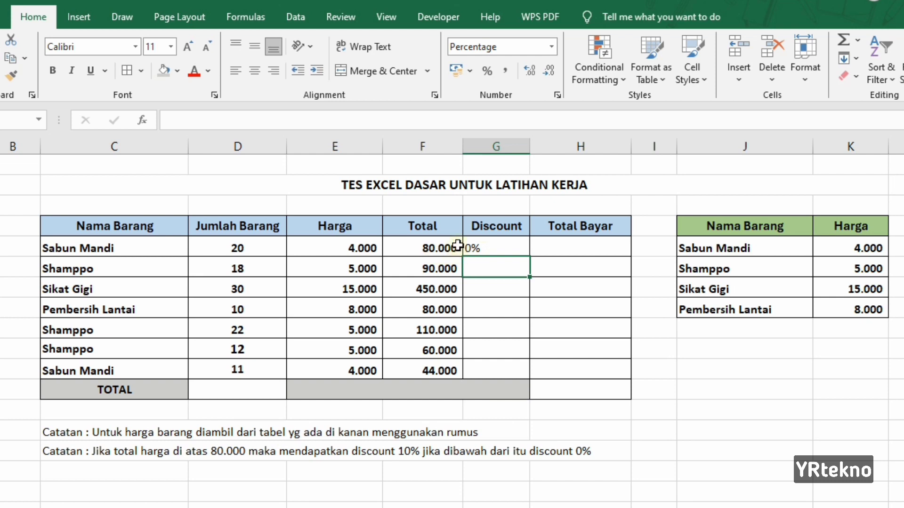
# Fill the Discount formula down through row 11, center and bold the Discount values, and check the copied cells
pyautogui.click(493, 249)
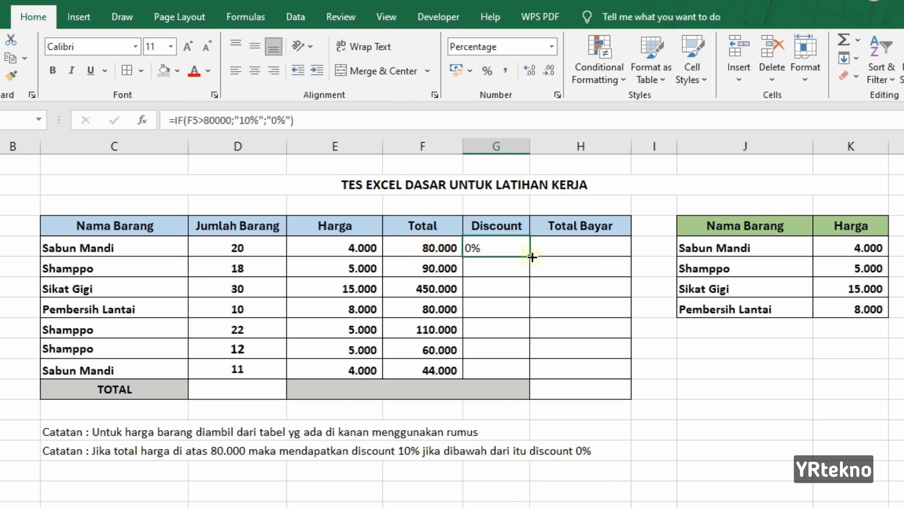
pyautogui.moveTo(529, 282); pyautogui.dragTo(529, 379)
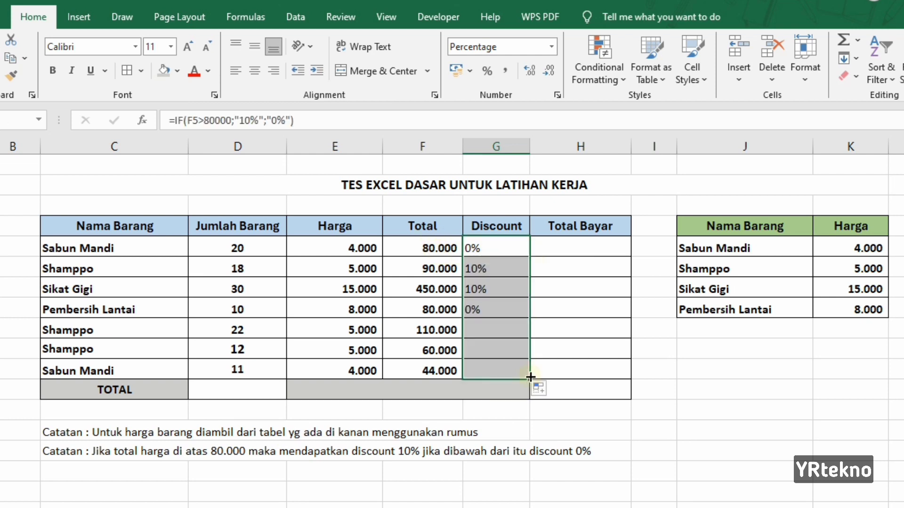
pyautogui.click(258, 72)
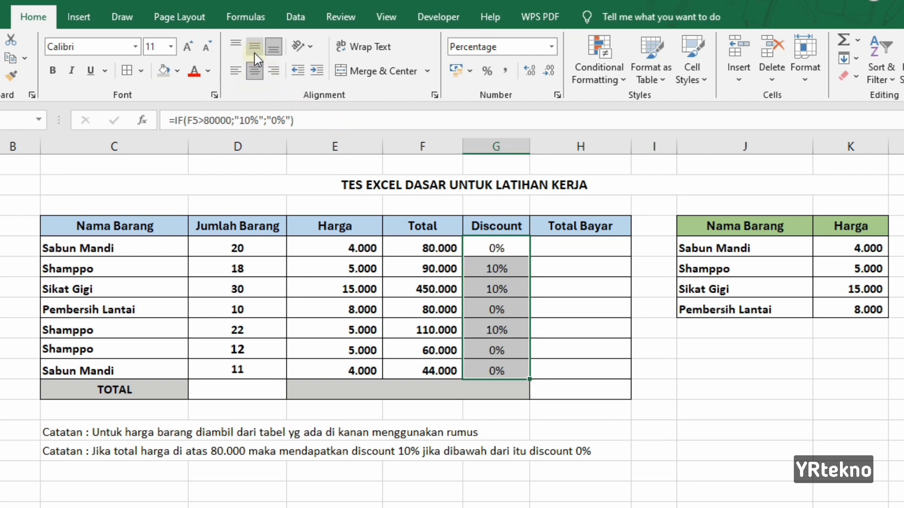
pyautogui.click(254, 46)
pyautogui.click(56, 72)
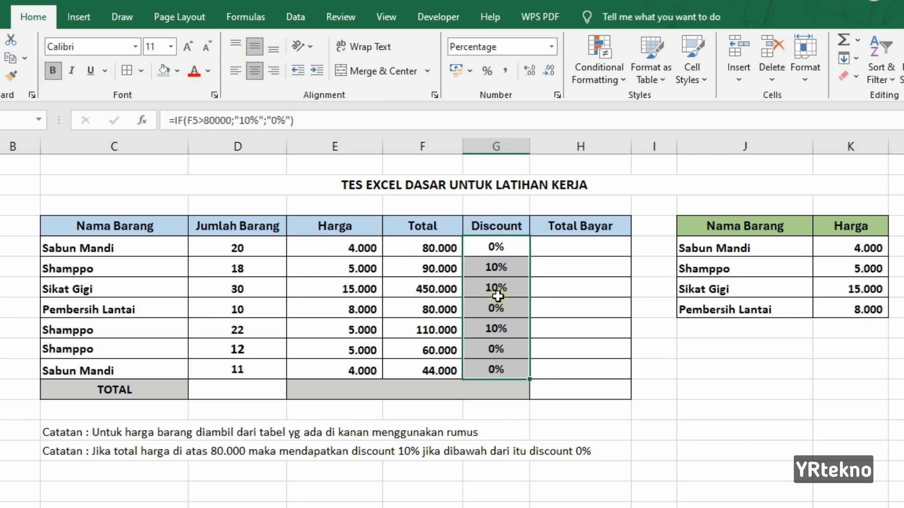
pyautogui.click(709, 371)
pyautogui.click(507, 272)
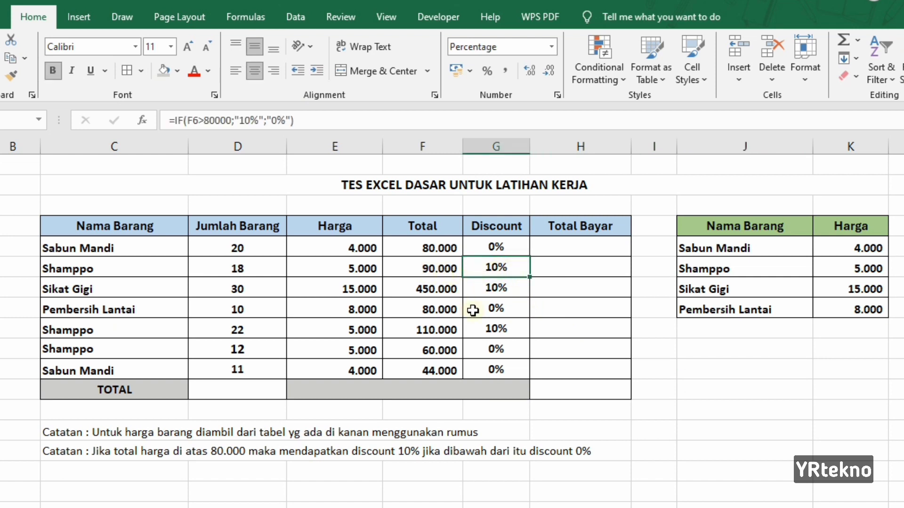
pyautogui.click(498, 289)
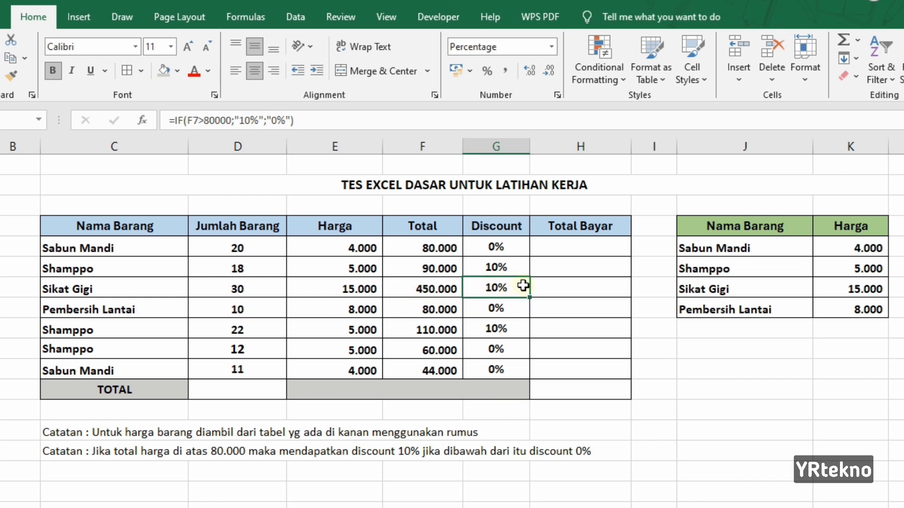
# In the first Total Bayar cell, enter a formula subtracting the discount from Total (=F5-(F5*G5))
pyautogui.click(583, 249)
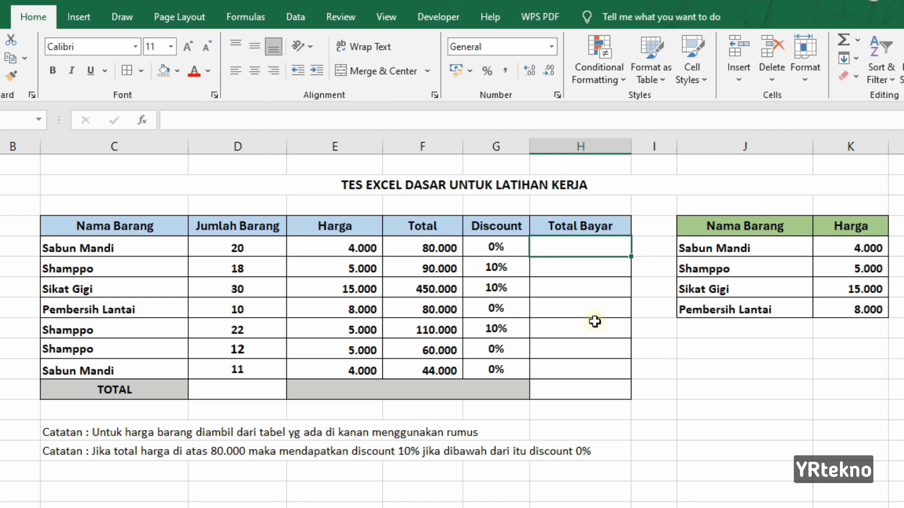
pyautogui.write('=')
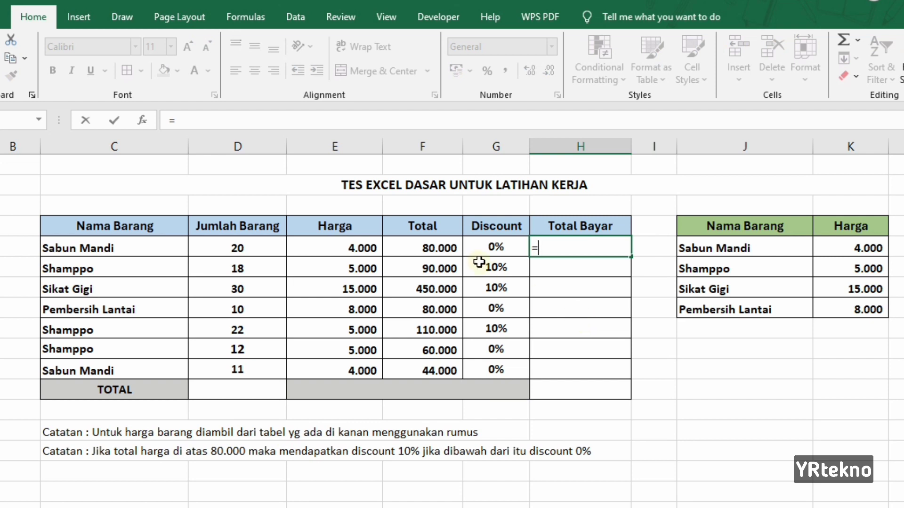
pyautogui.click(440, 247)
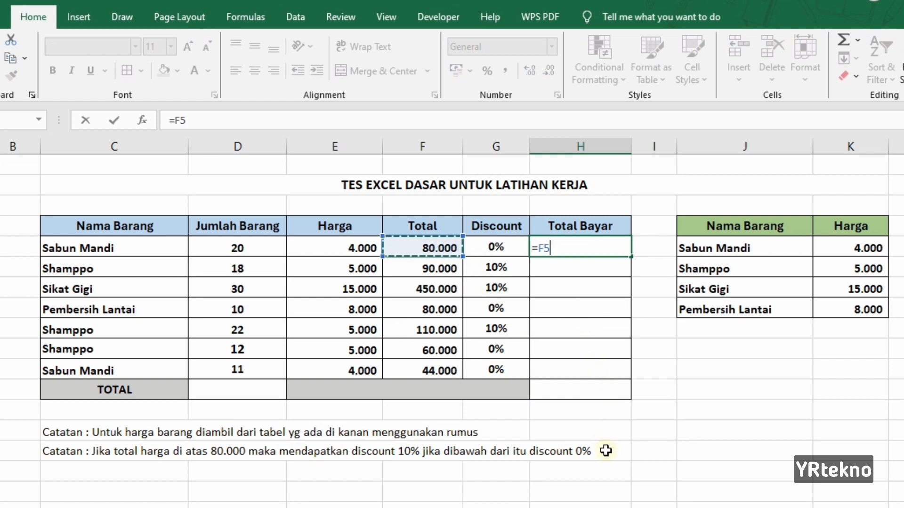
pyautogui.write('-(')
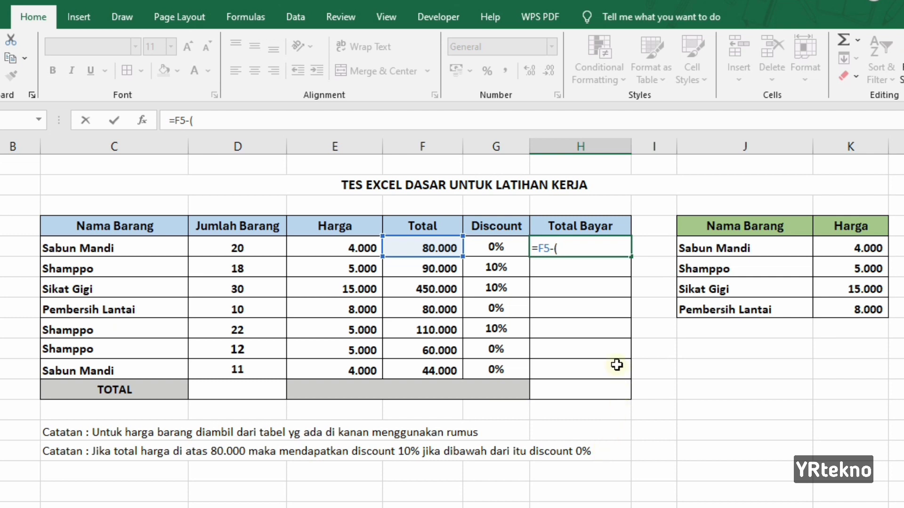
pyautogui.click(414, 248)
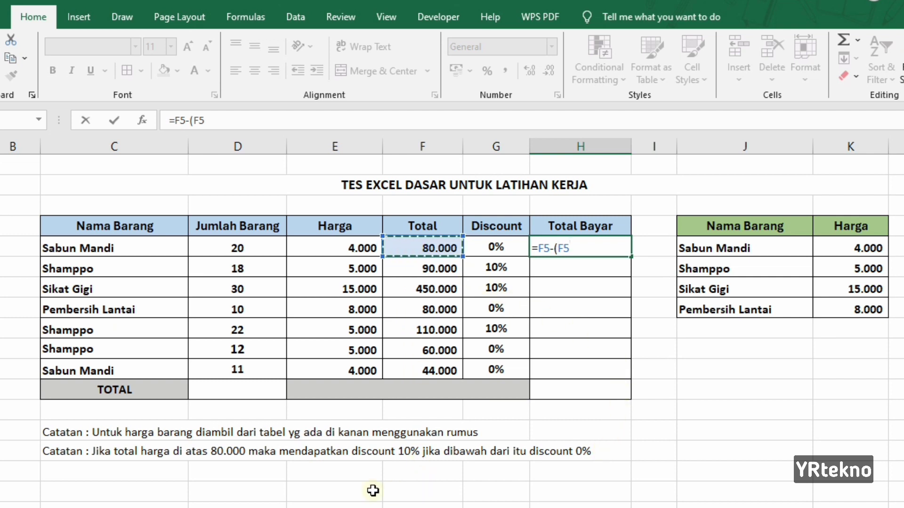
pyautogui.write('*')
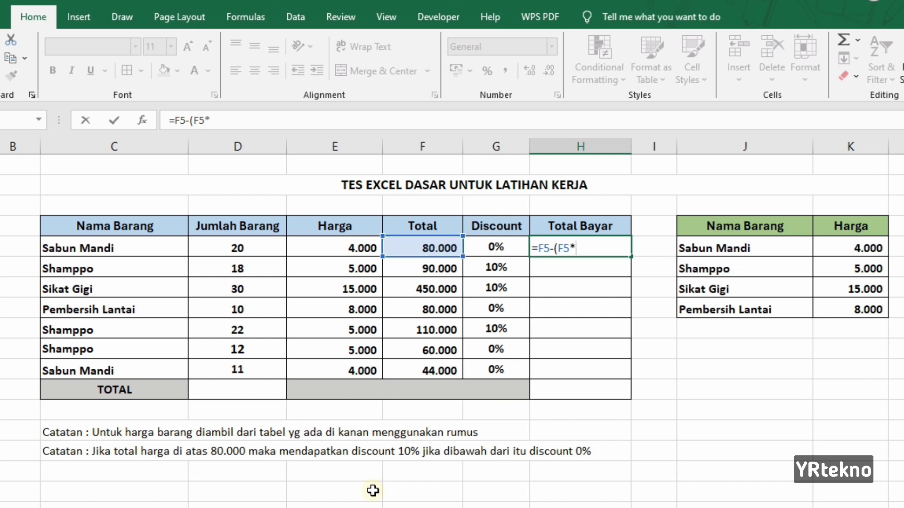
pyautogui.click(494, 246)
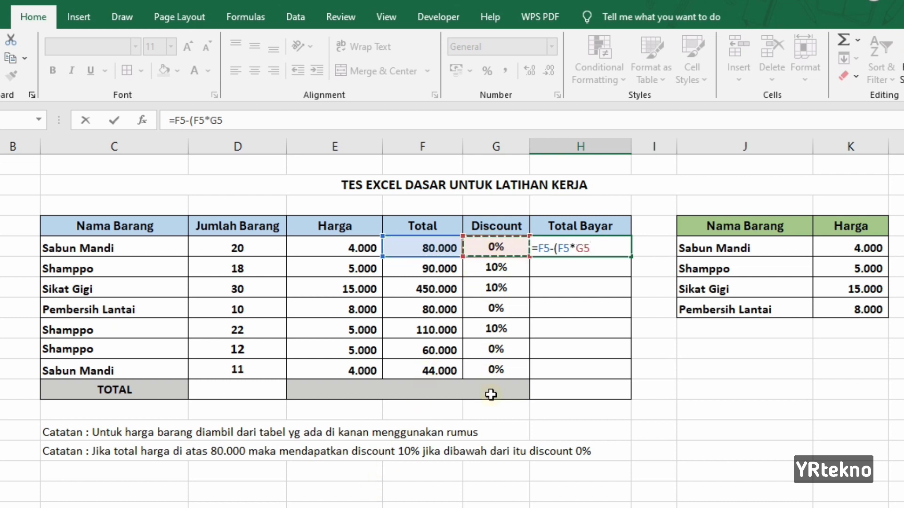
pyautogui.write(')')
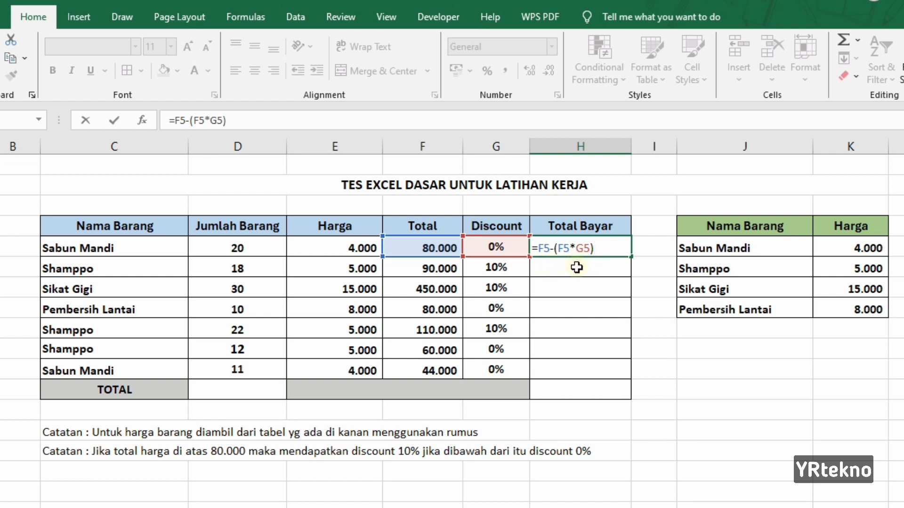
pyautogui.hotkey('ctrl', 'Return')
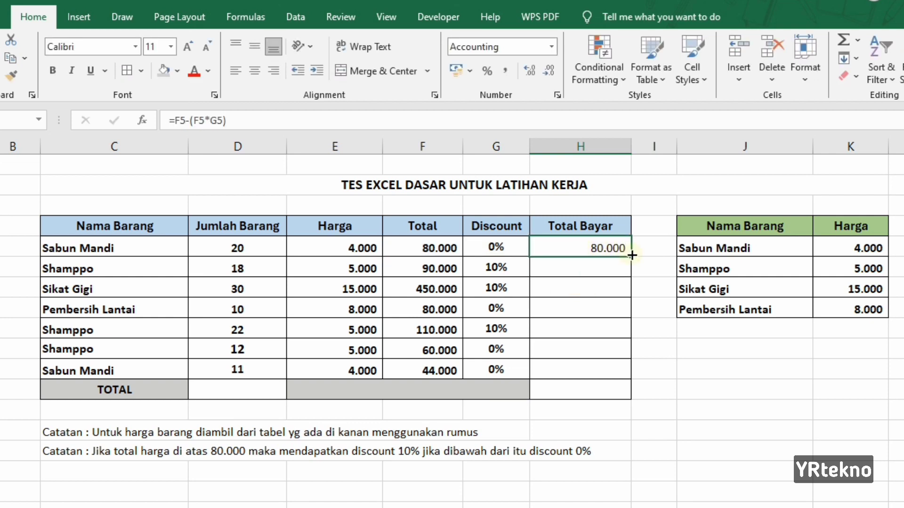
# Fill the Total Bayar formula down through row 11 and make the Total Bayar values bold
pyautogui.moveTo(631, 257); pyautogui.dragTo(628, 374)
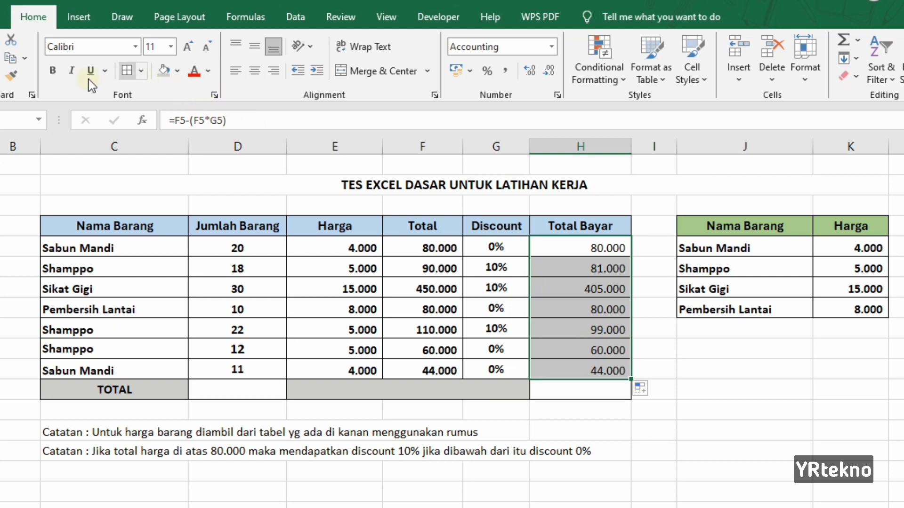
pyautogui.click(52, 71)
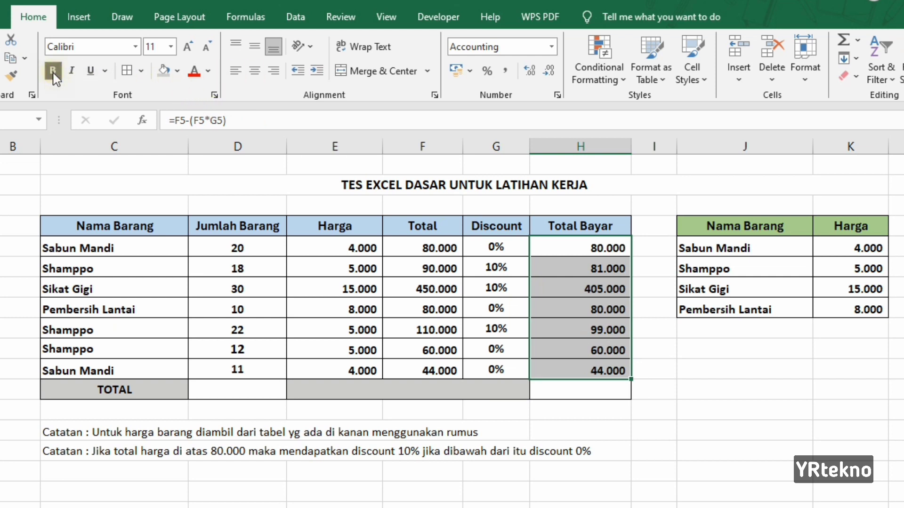
pyautogui.click(722, 383)
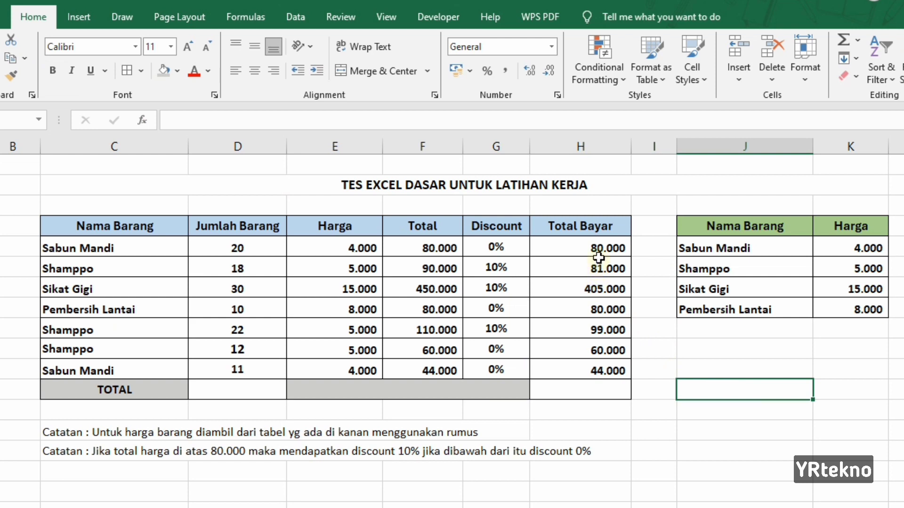
pyautogui.click(582, 253)
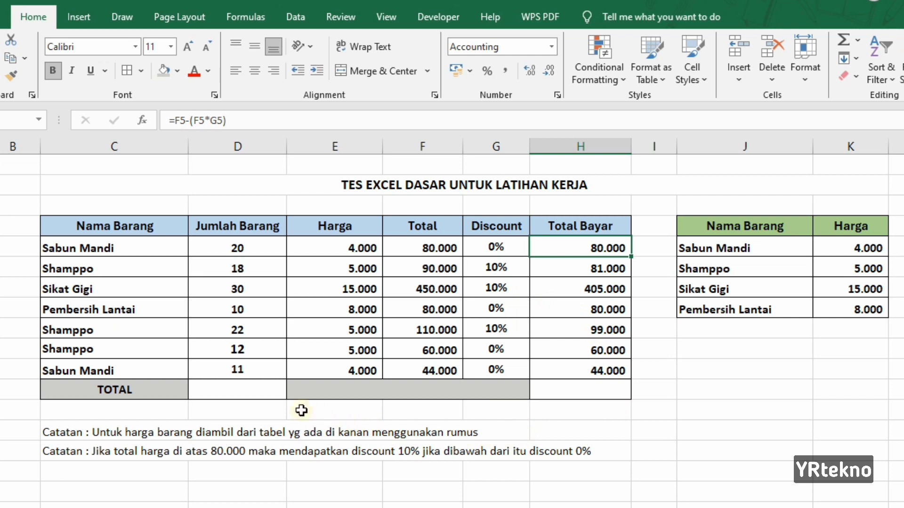
# In the TOTAL row under Jumlah Barang, enter =SUM(D5:D11) to sum the item quantities
pyautogui.click(260, 394)
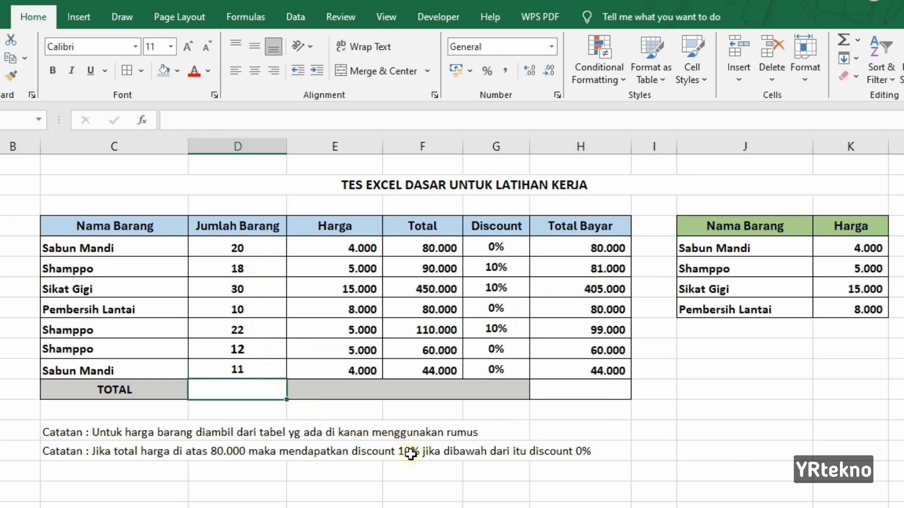
pyautogui.write('=SUM')
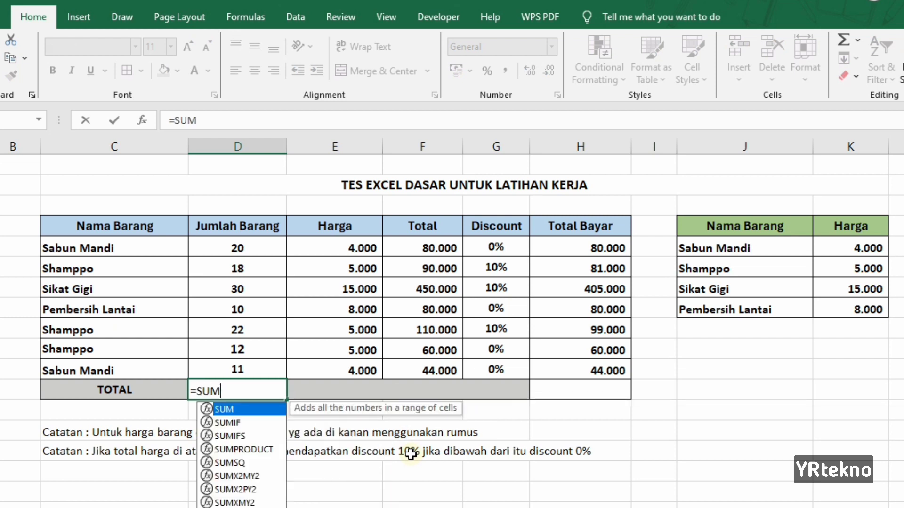
pyautogui.write('(')
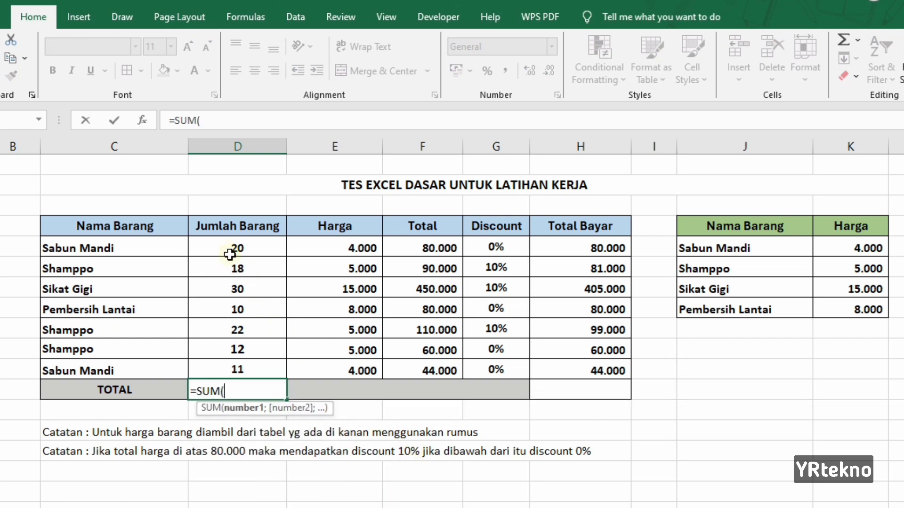
pyautogui.moveTo(232, 247); pyautogui.dragTo(252, 362)
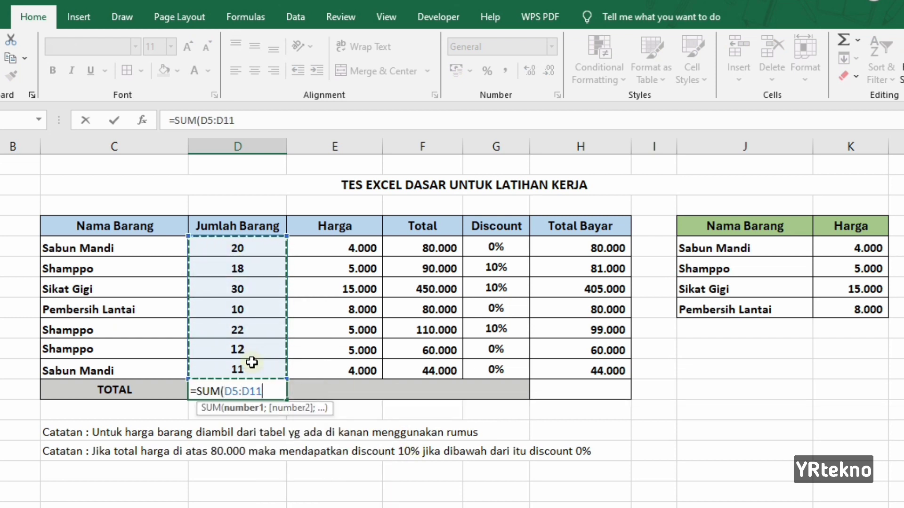
pyautogui.write(')')
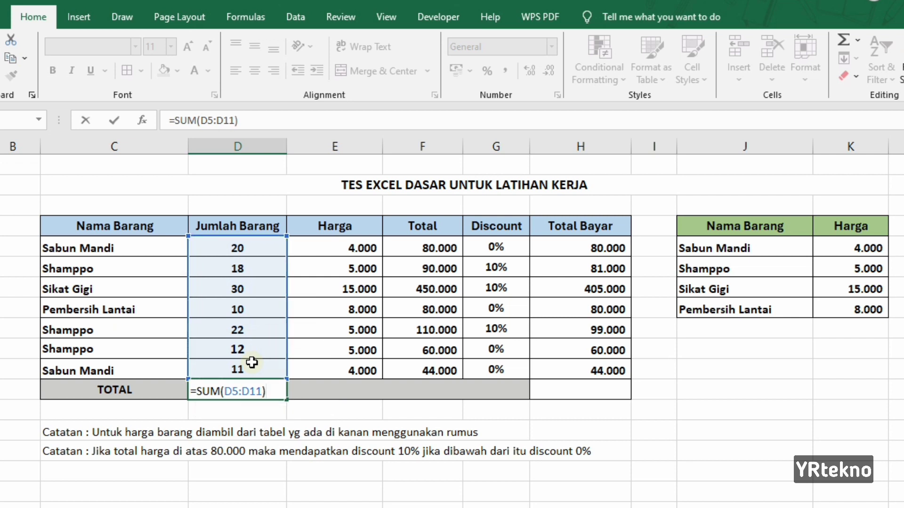
pyautogui.press('Return')
pyautogui.click(230, 389)
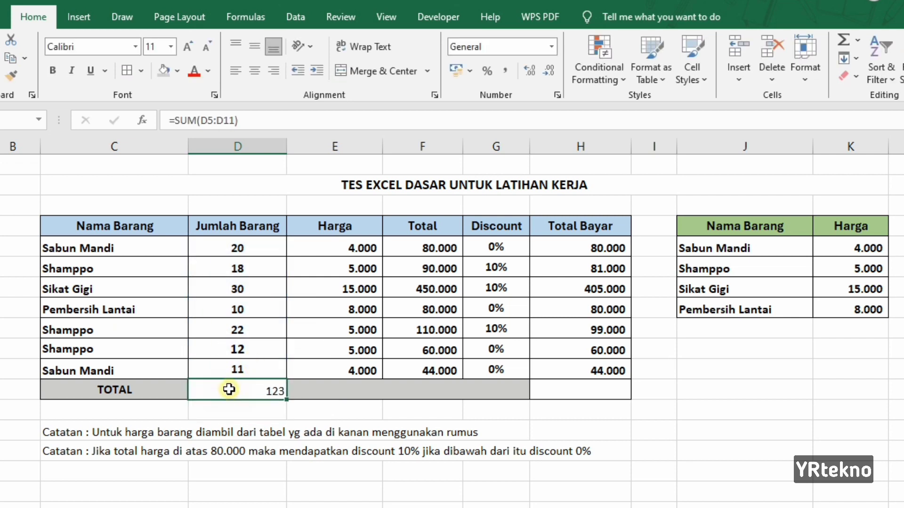
# Center-align the Jumlah Barang total vertically and horizontally and make it bold
pyautogui.click(254, 71)
pyautogui.click(255, 46)
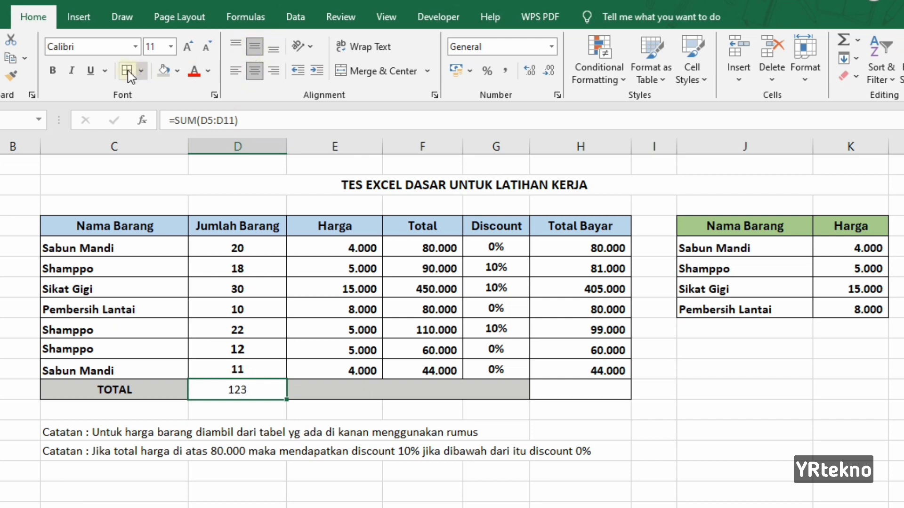
pyautogui.click(54, 71)
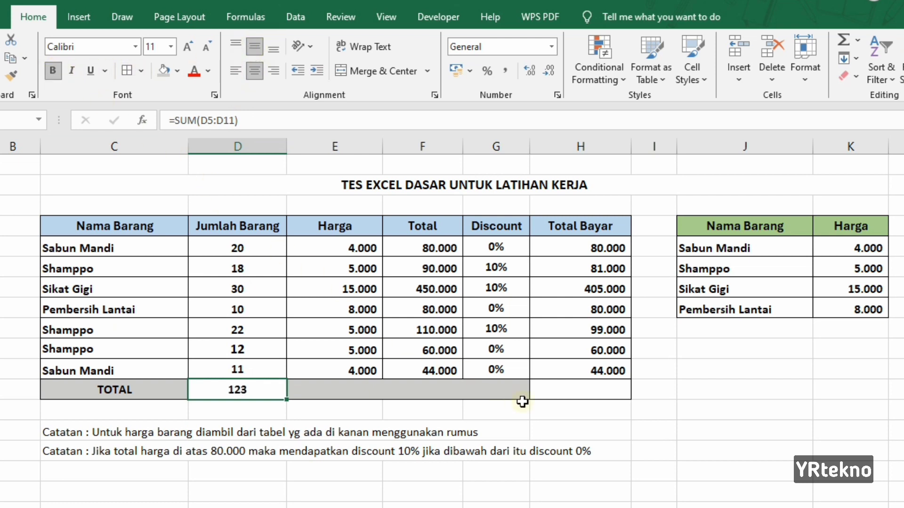
# In the TOTAL row under Total Bayar, enter =SUM(H5:H11) to sum the payments after discount
pyautogui.click(598, 395)
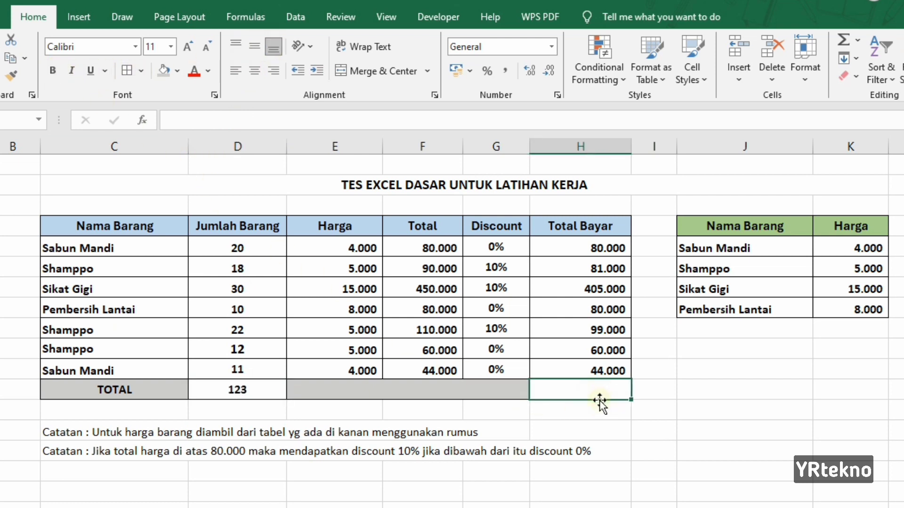
pyautogui.write('=SUM(')
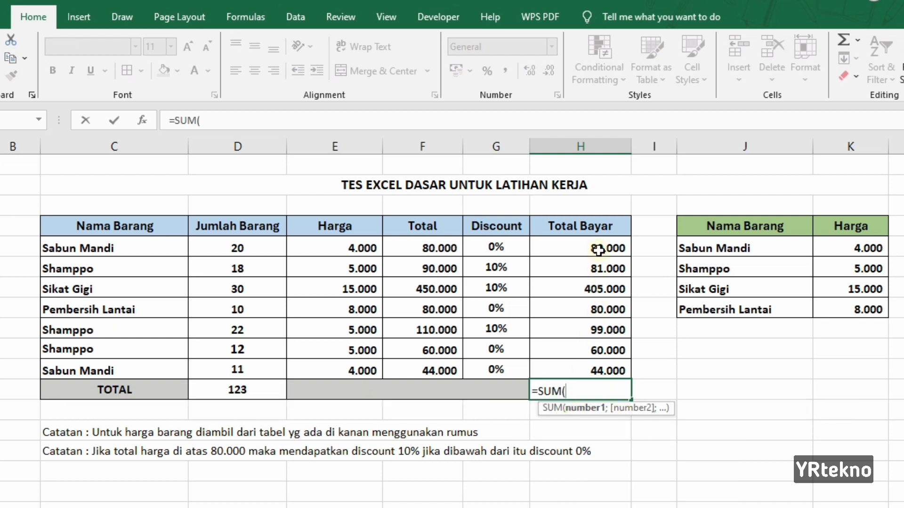
pyautogui.moveTo(599, 248); pyautogui.dragTo(601, 367)
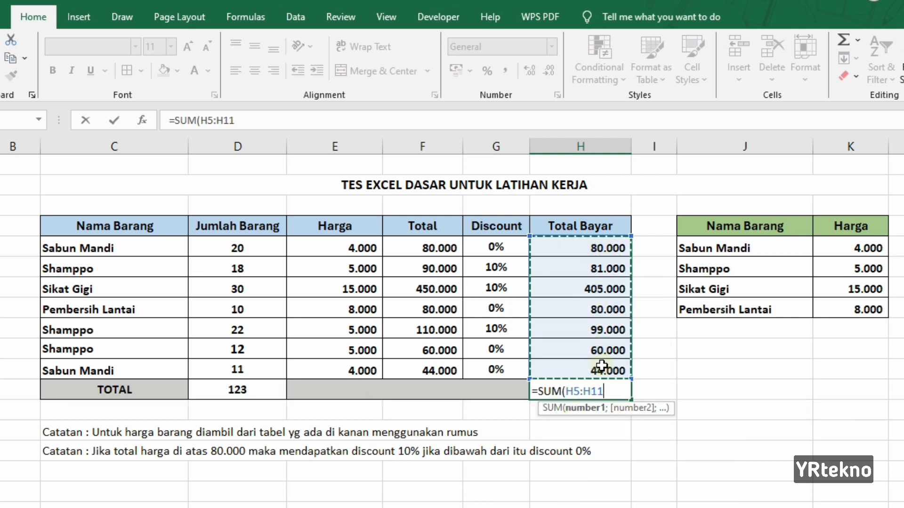
pyautogui.write(')')
pyautogui.press('Return')
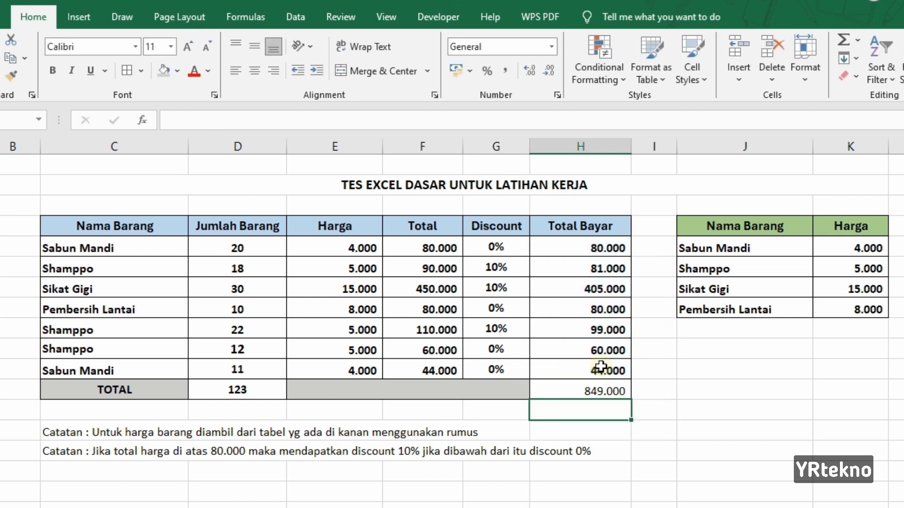
# Make the Total Bayar total in the TOTAL row bold
pyautogui.click(600, 392)
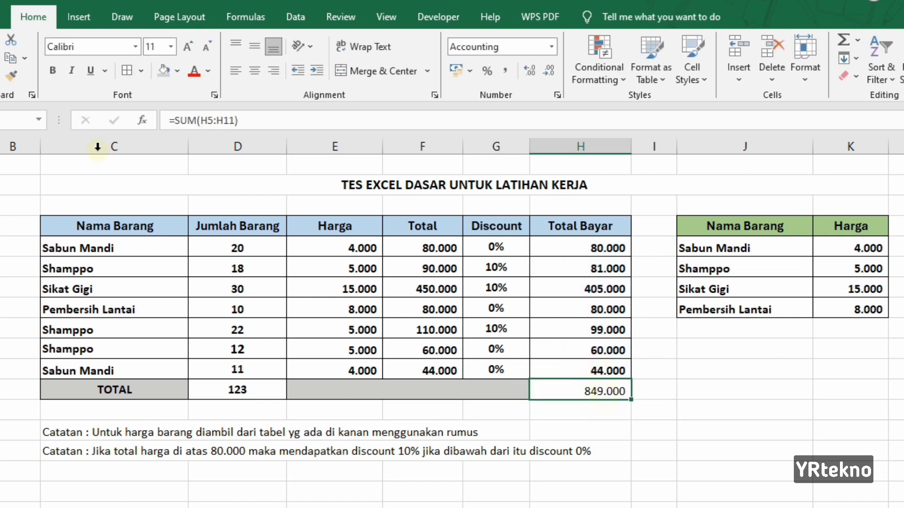
pyautogui.click(55, 74)
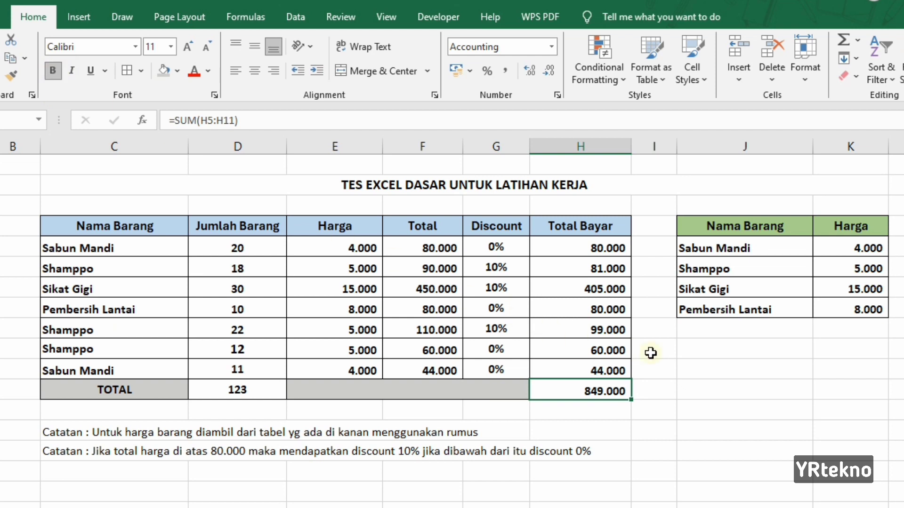
pyautogui.click(737, 391)
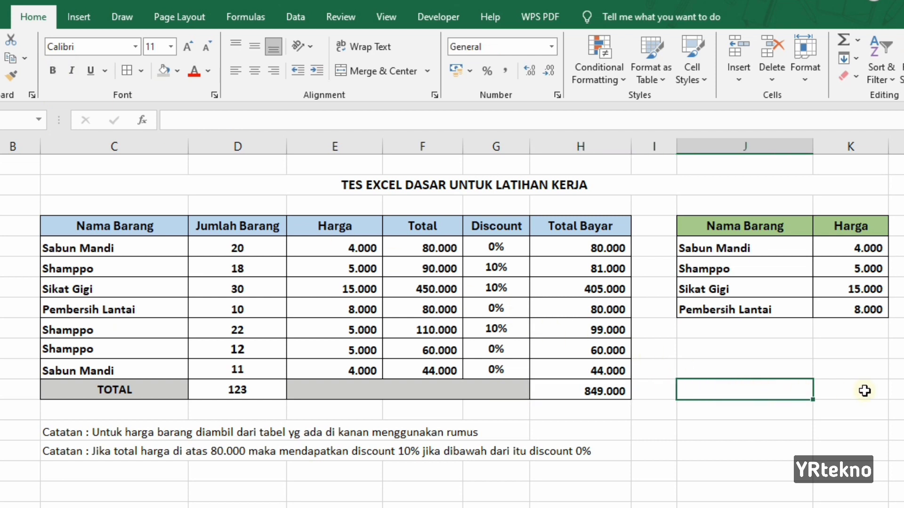